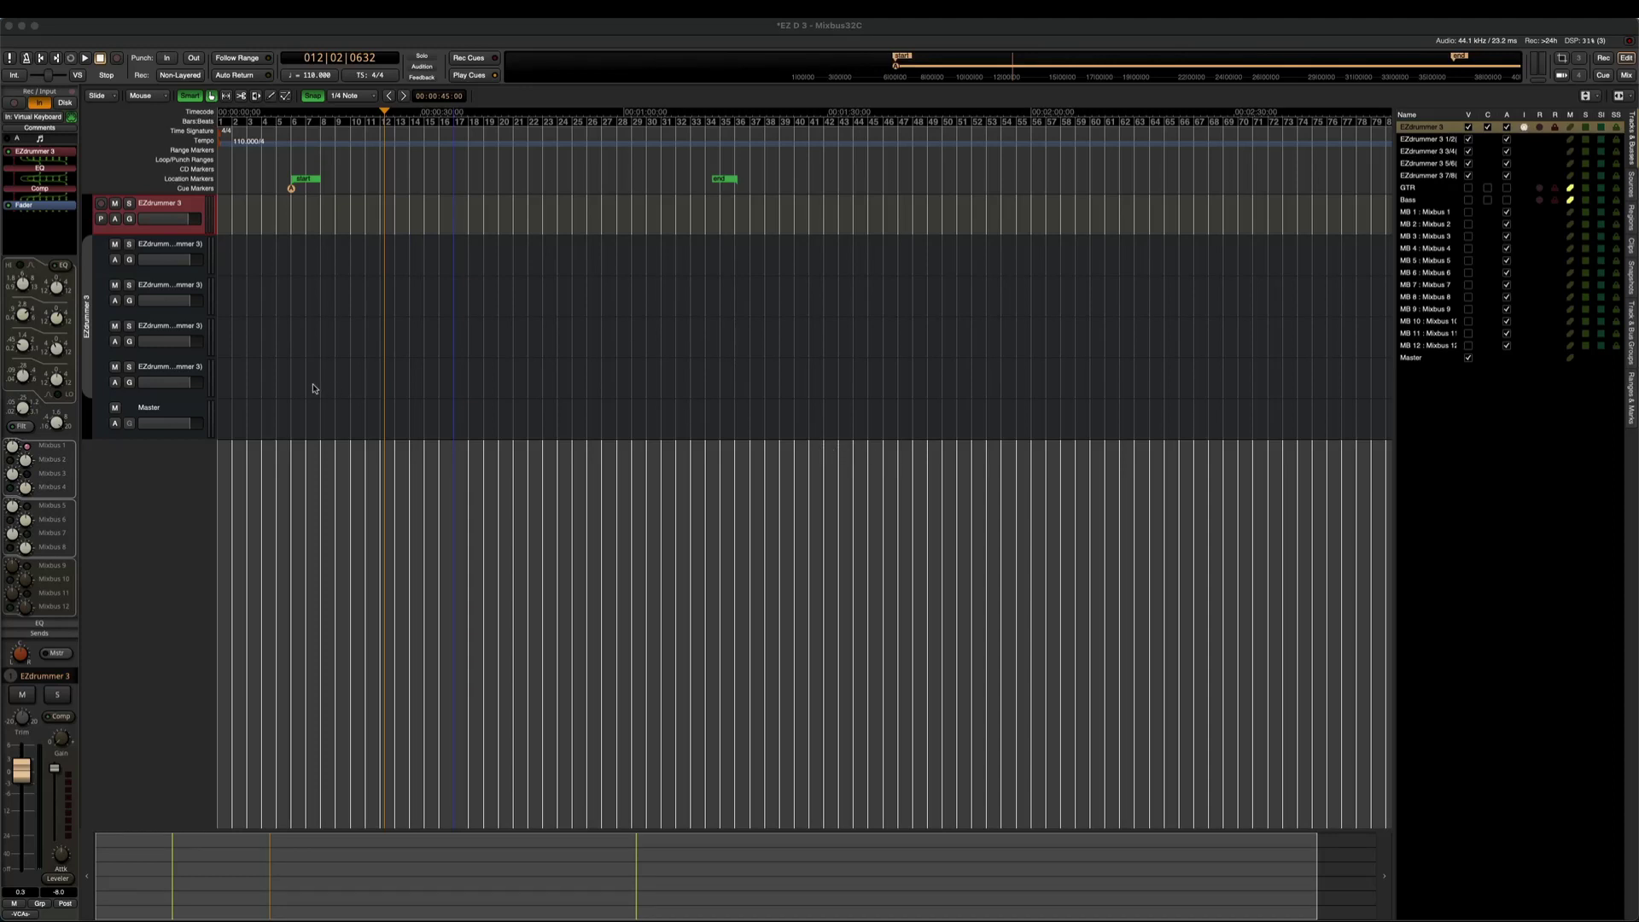
Add a MIDI track named EZdrummer 3 1 using the EZdrummer 3 (AU) instrument.
{"action": "left_click", "coordinate": [116, 182]}
{"action": "double_click", "coordinate": [146, 471]}
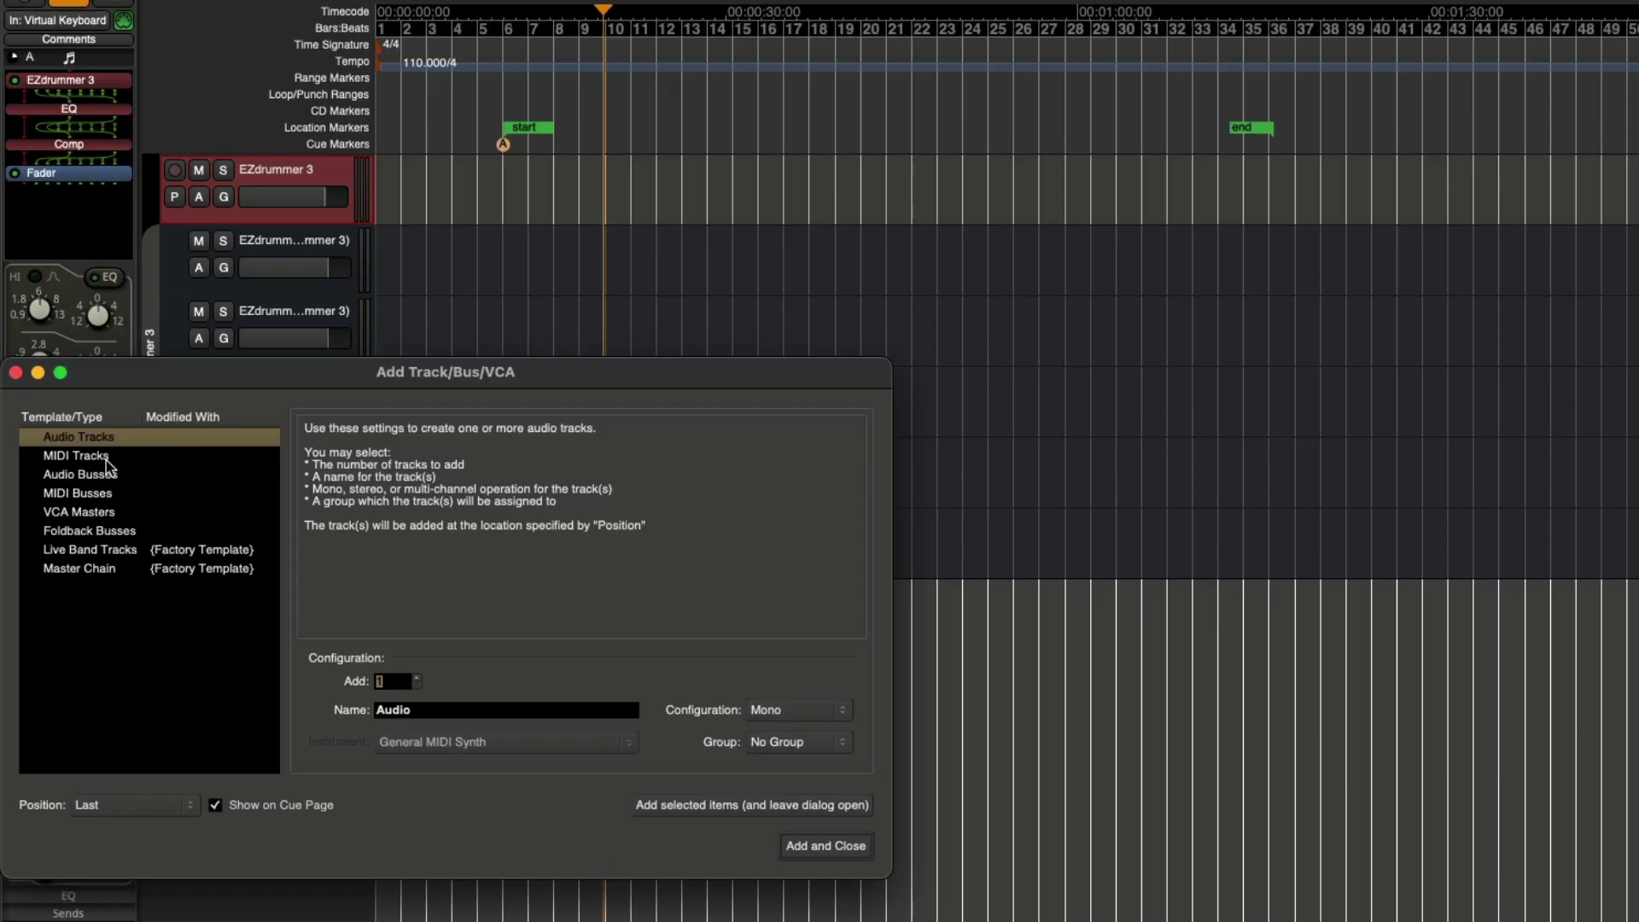
{"action": "left_click", "coordinate": [104, 456]}
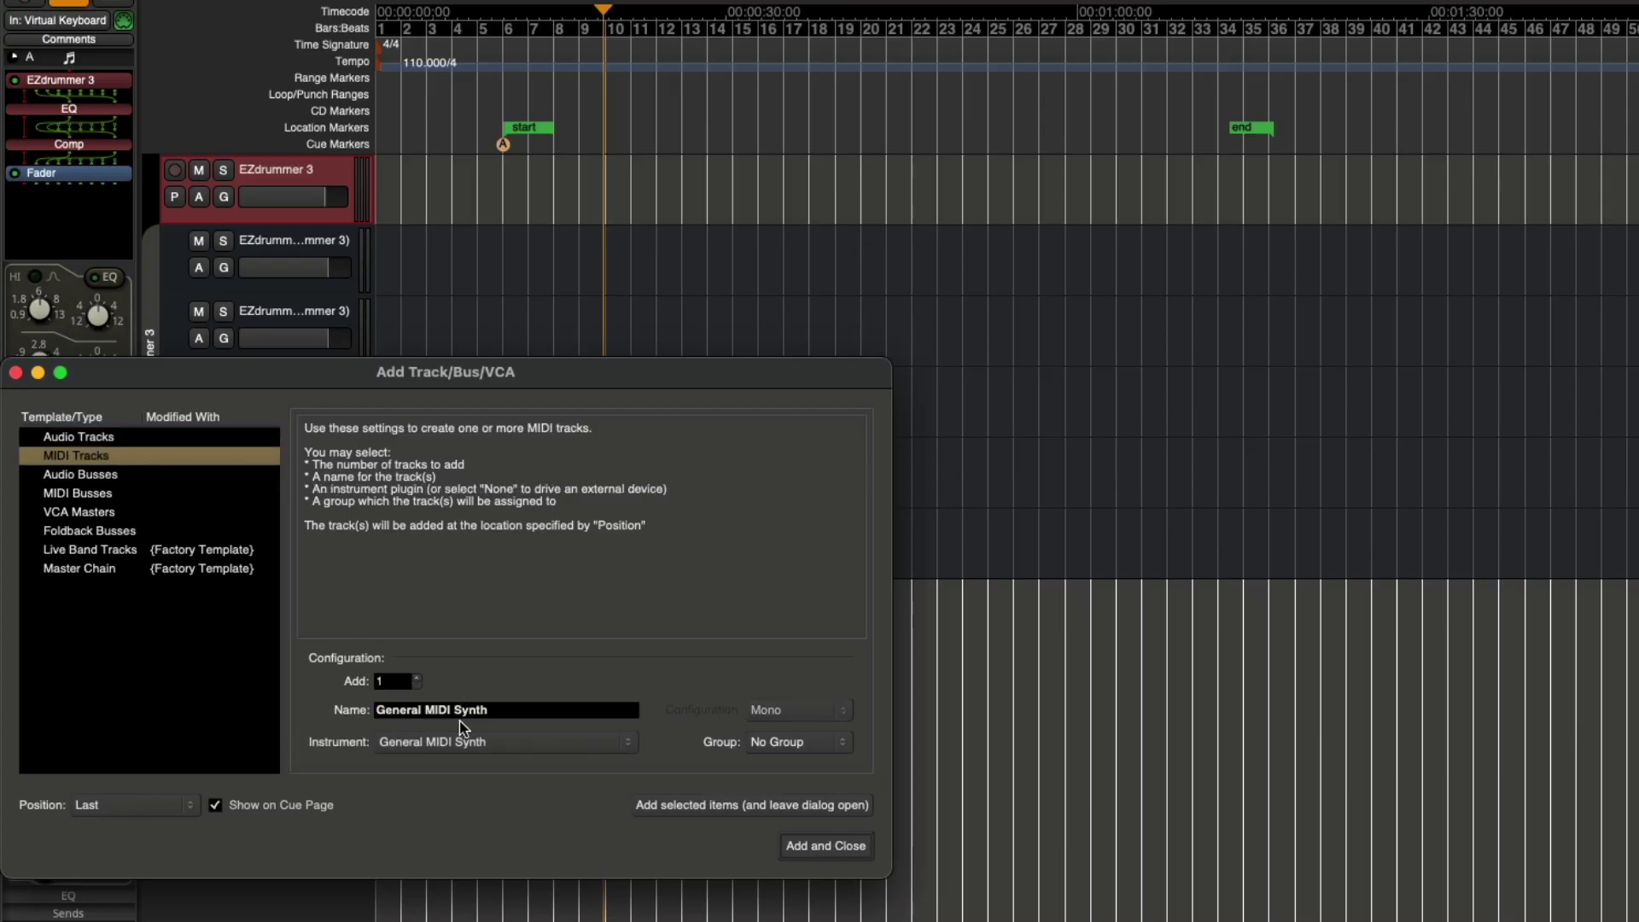
{"action": "left_click", "coordinate": [471, 744]}
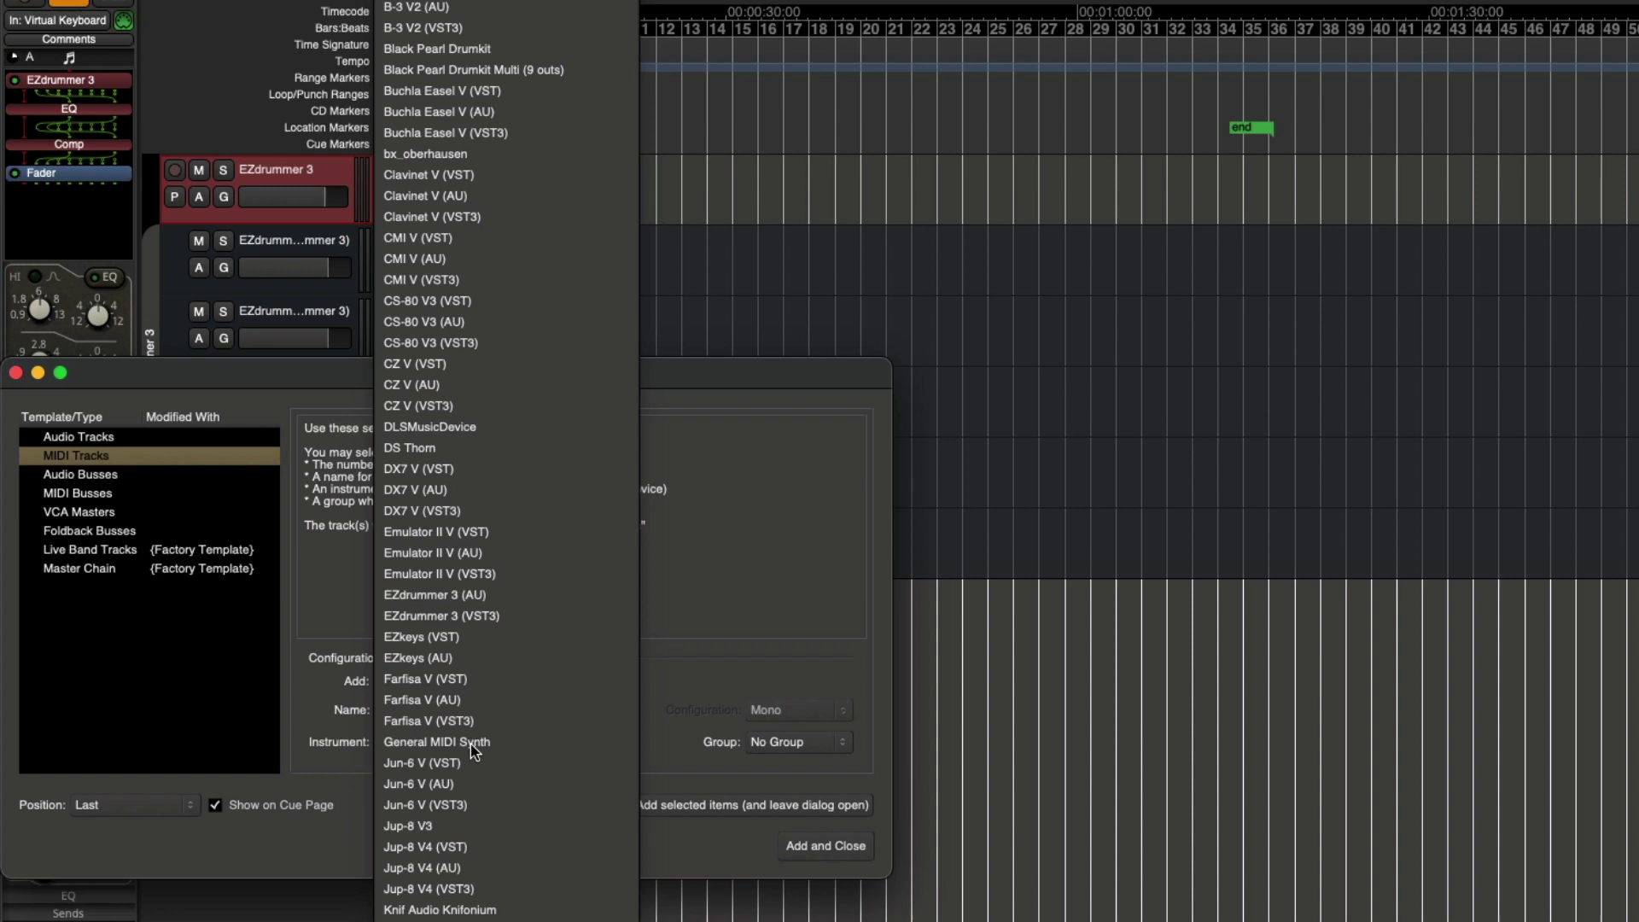
{"action": "left_click", "coordinate": [482, 604]}
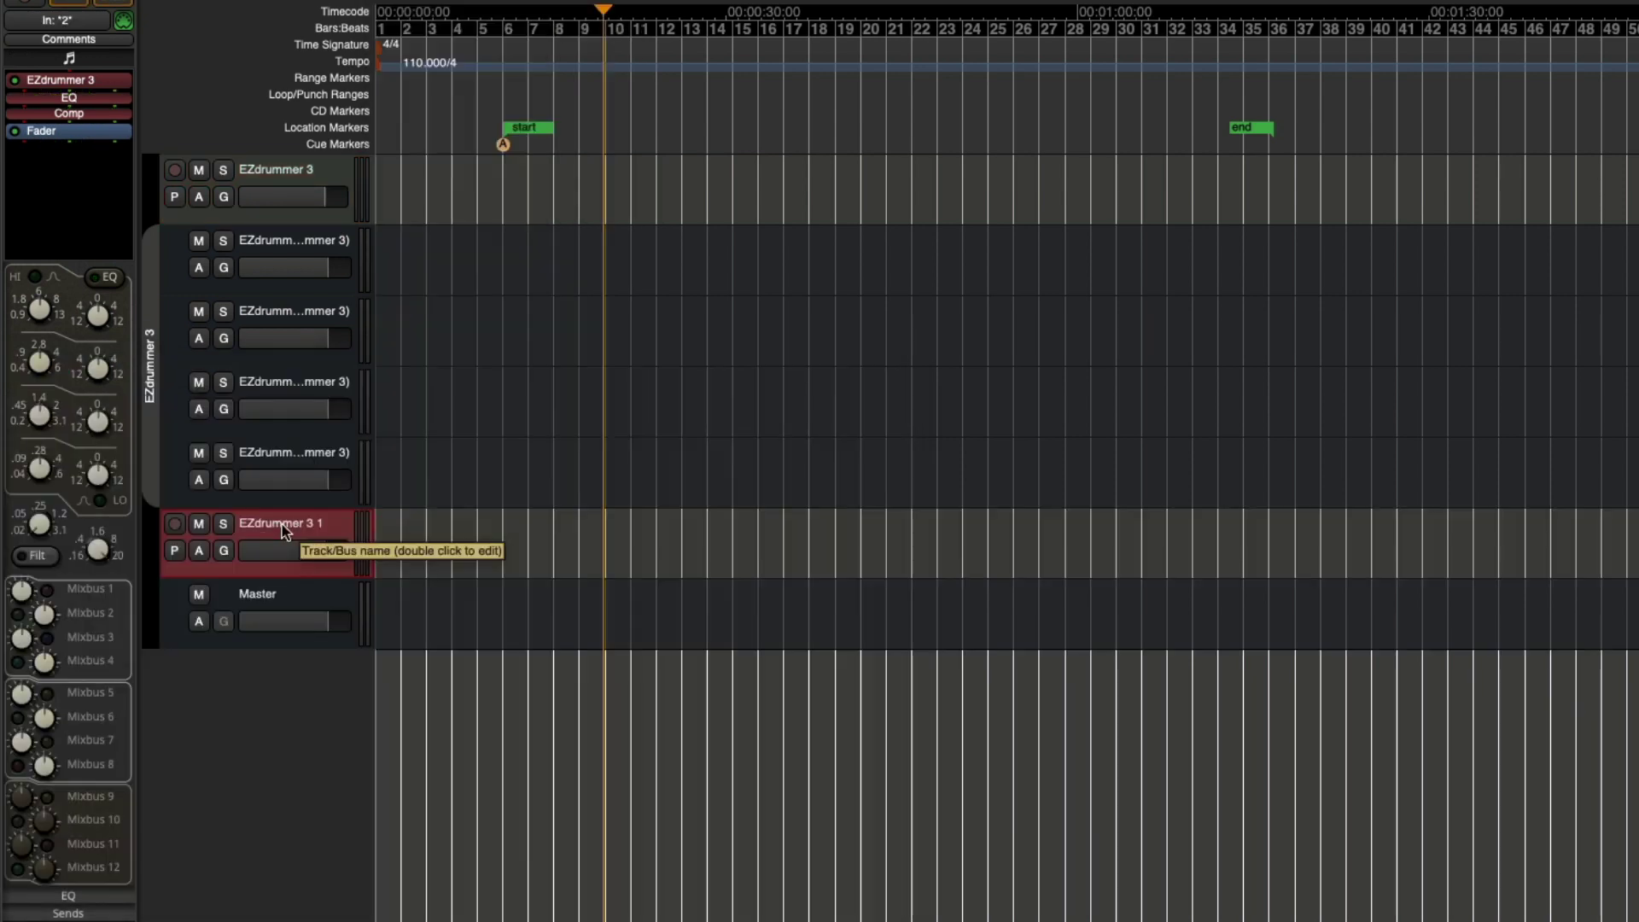
Enable Manual Config in the EZdrummer 3 plugin's Pin Connections.
{"action": "right_click", "coordinate": [86, 87]}
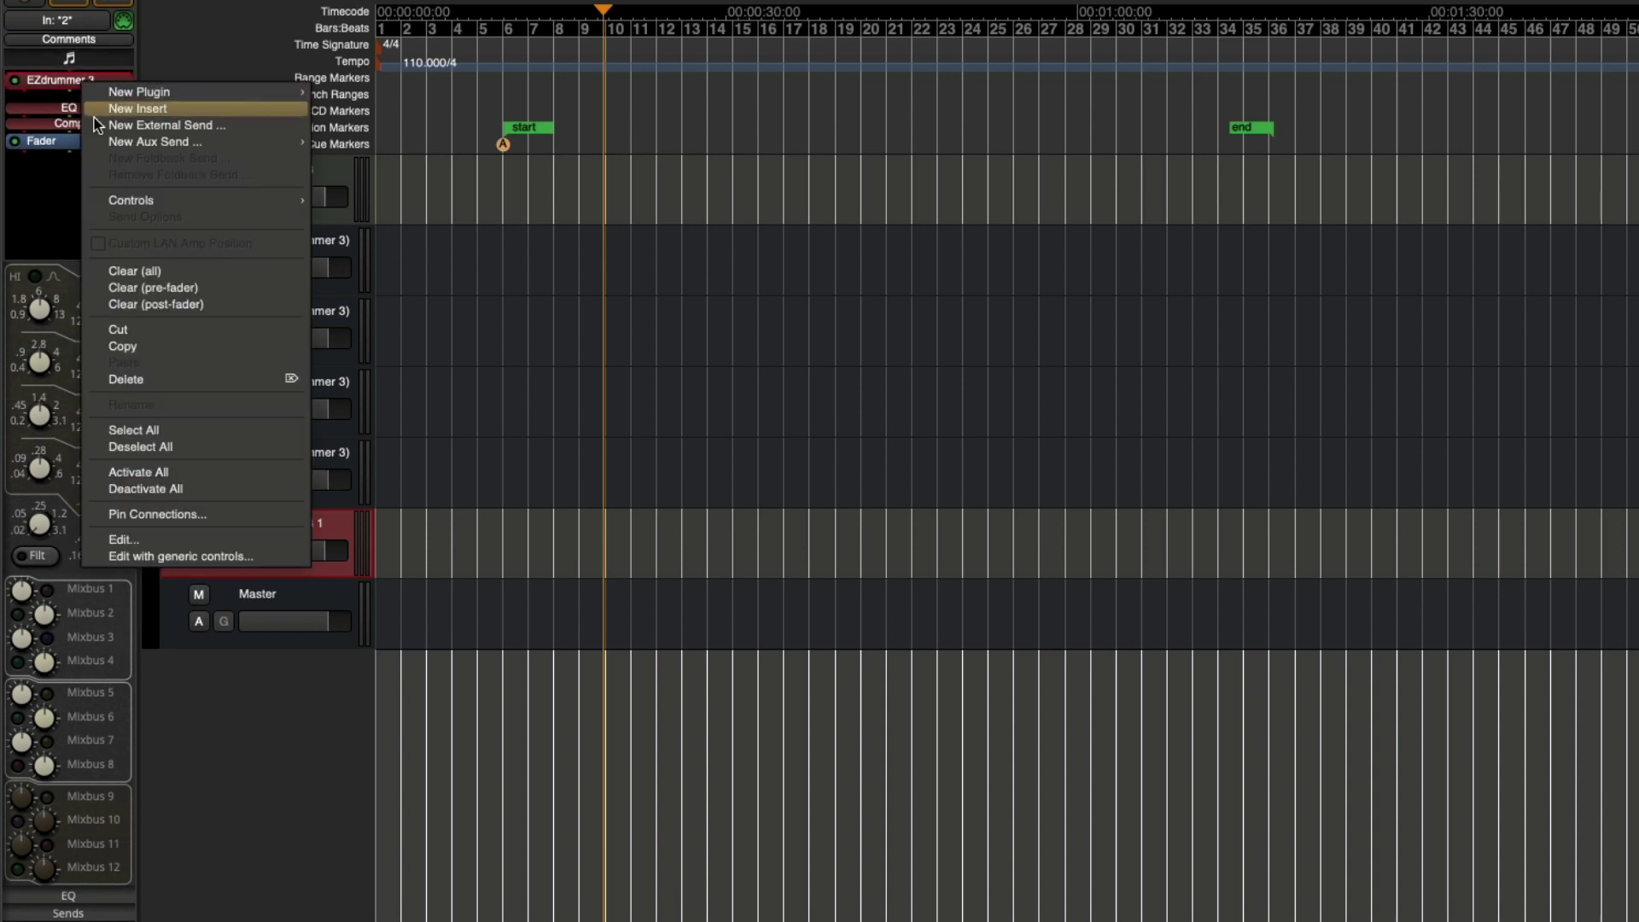
{"action": "left_click", "coordinate": [149, 511]}
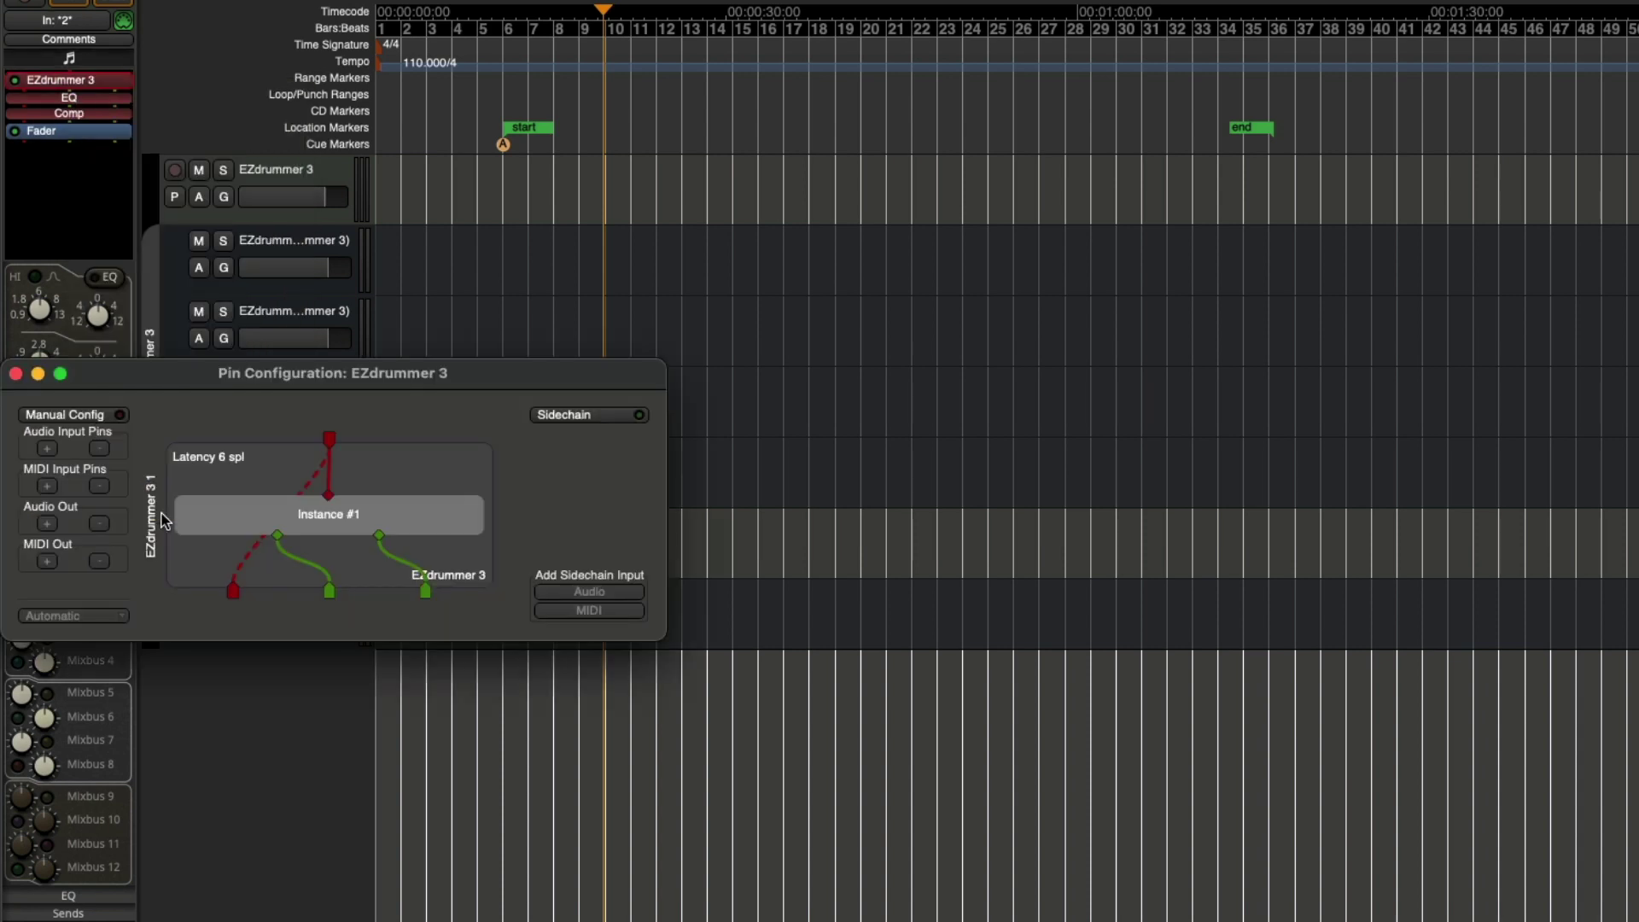
{"action": "left_click", "coordinate": [533, 386]}
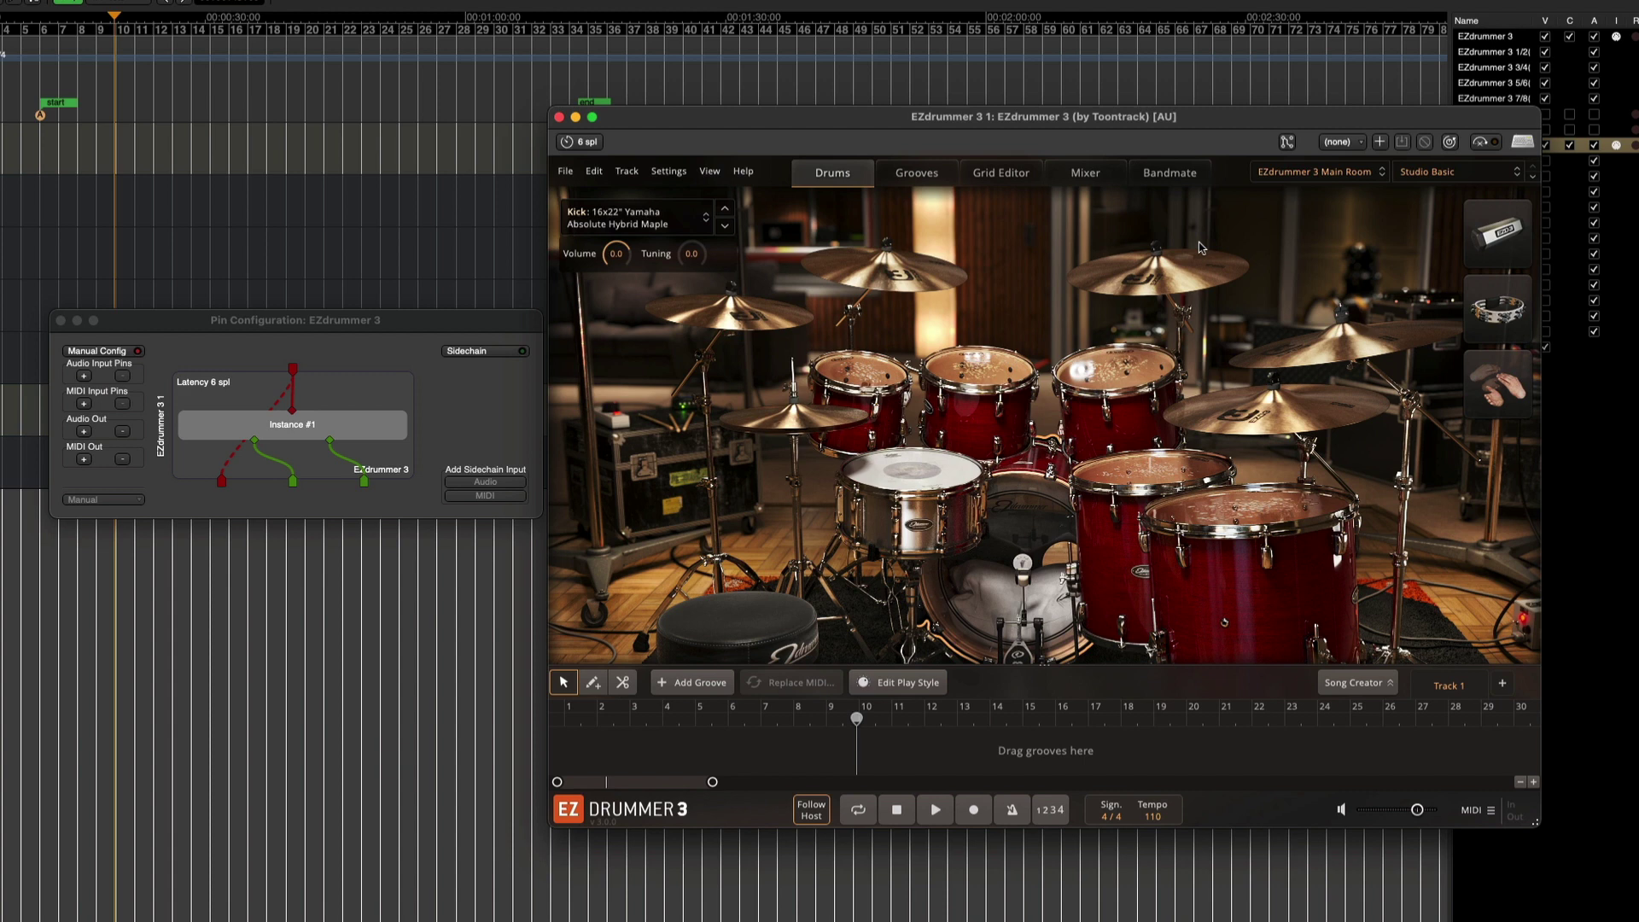
Show EZdrummer's Mixer page and add five extra audio output pins to the plugin.
{"action": "left_click", "coordinate": [1091, 174]}
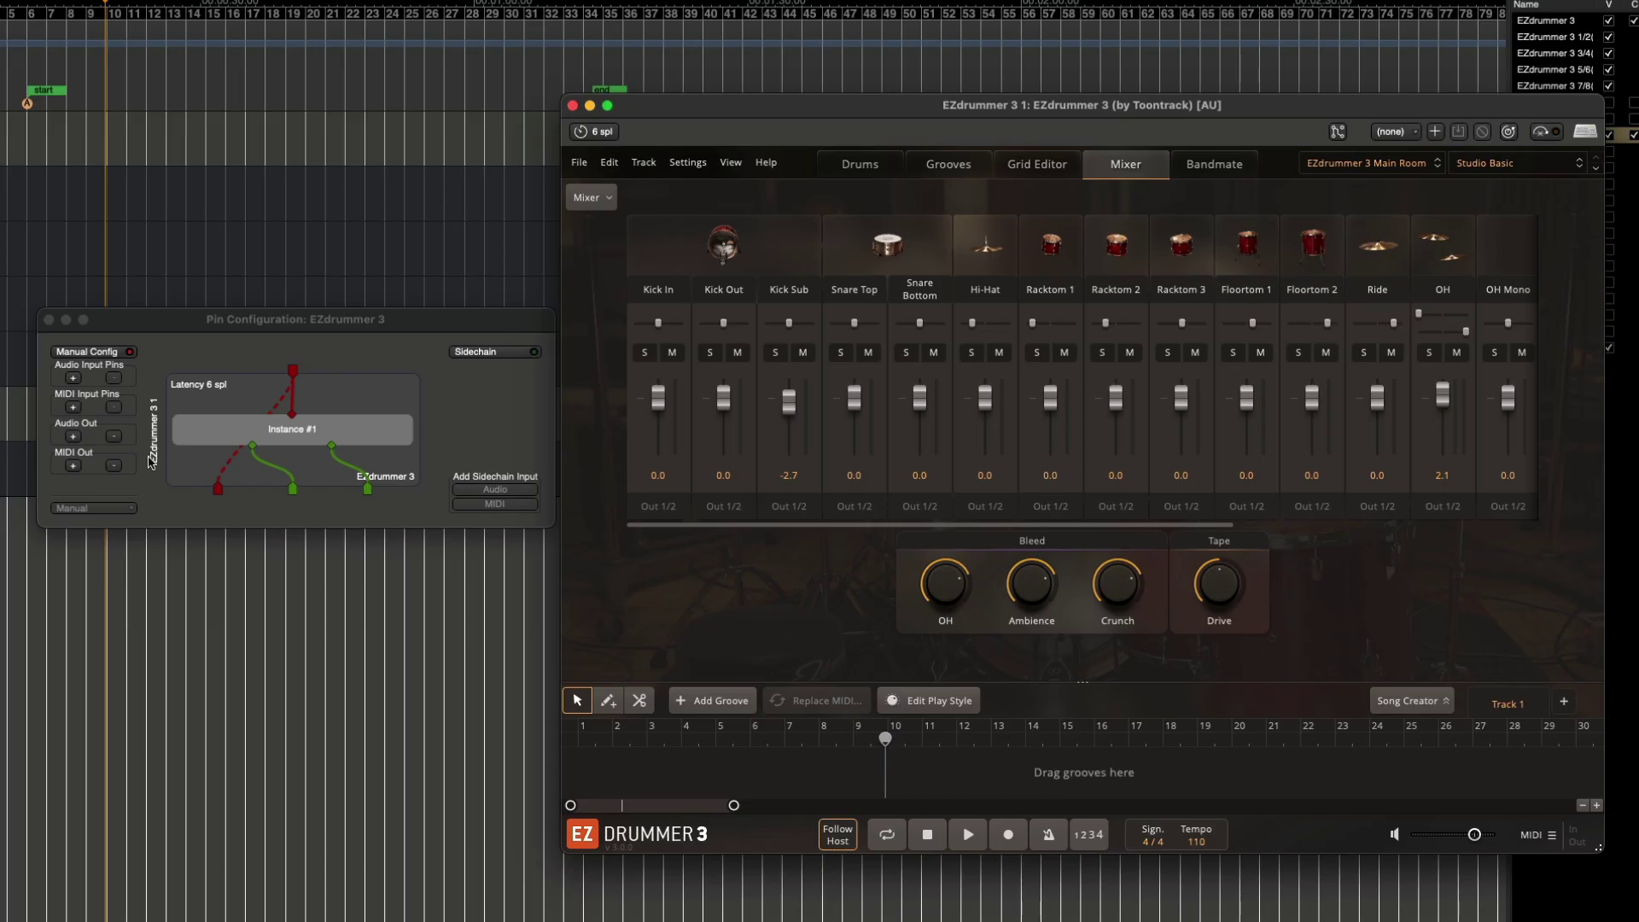
{"action": "left_click", "coordinate": [74, 436]}
{"action": "left_click", "coordinate": [74, 436]}
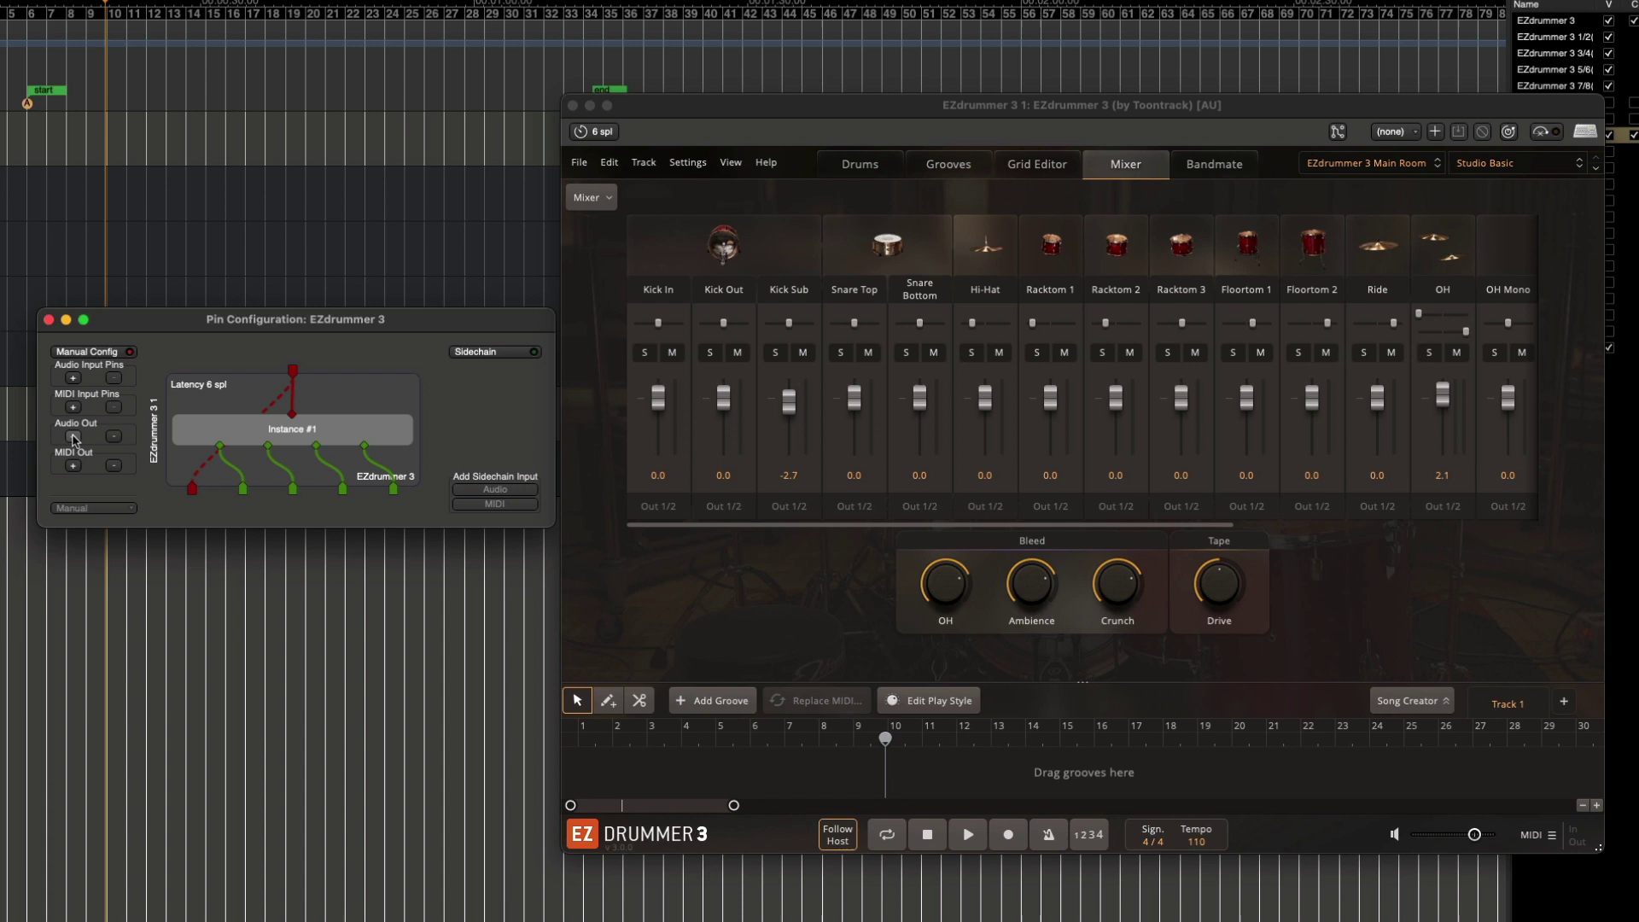
{"action": "left_click", "coordinate": [74, 437]}
{"action": "left_click", "coordinate": [73, 436]}
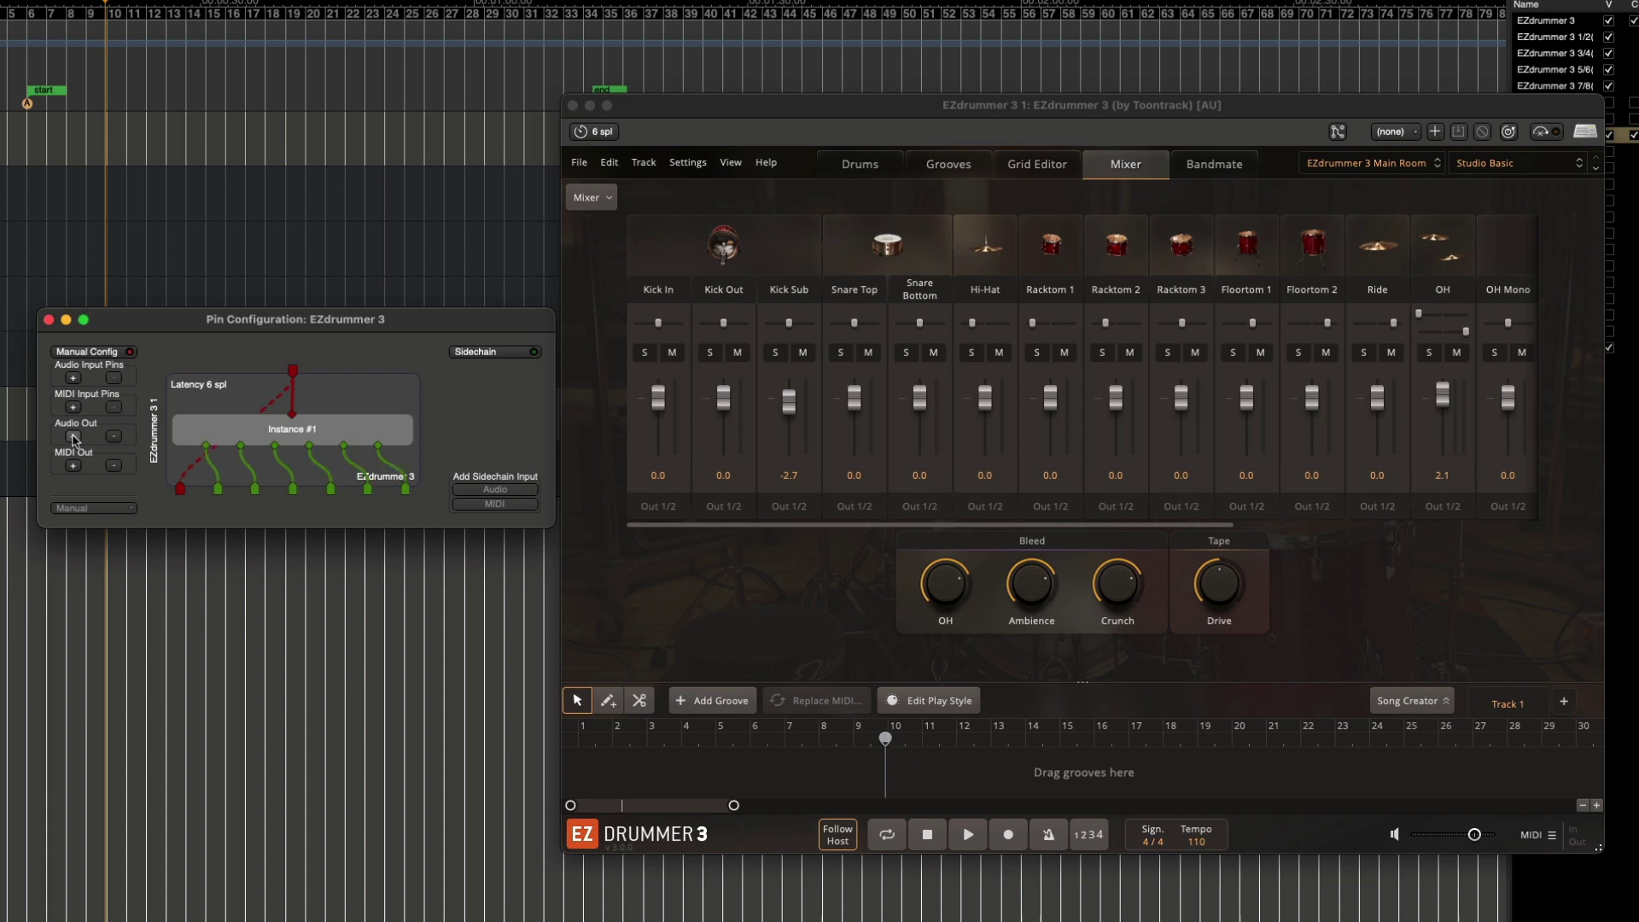
{"action": "left_click", "coordinate": [73, 437]}
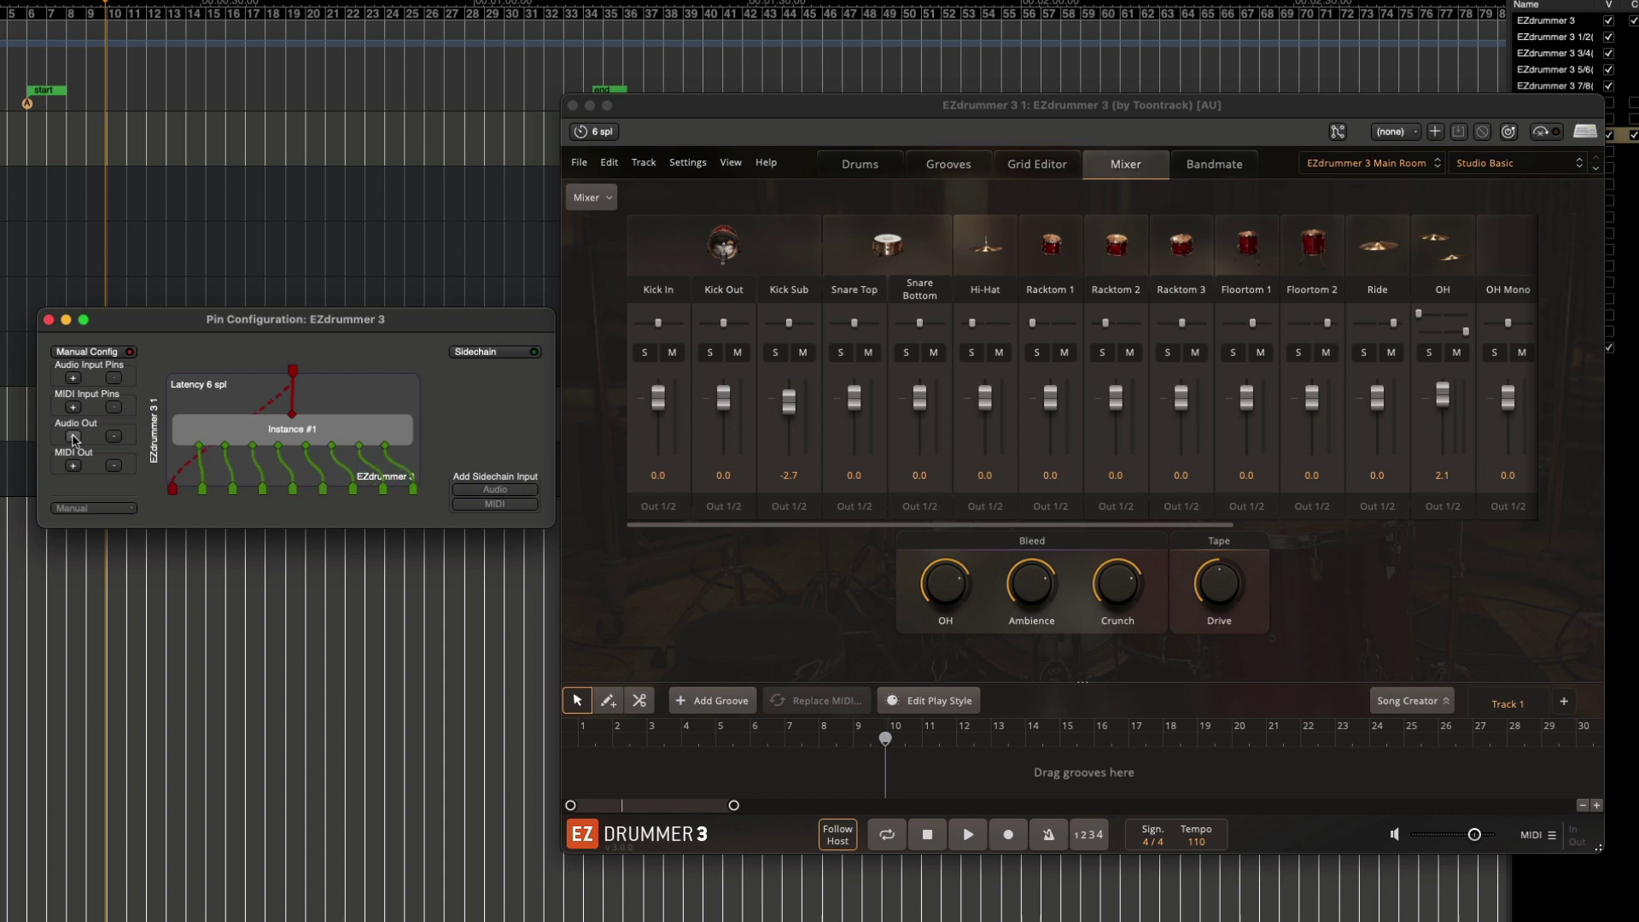
{"action": "left_click", "coordinate": [73, 437]}
{"action": "left_click", "coordinate": [73, 437]}
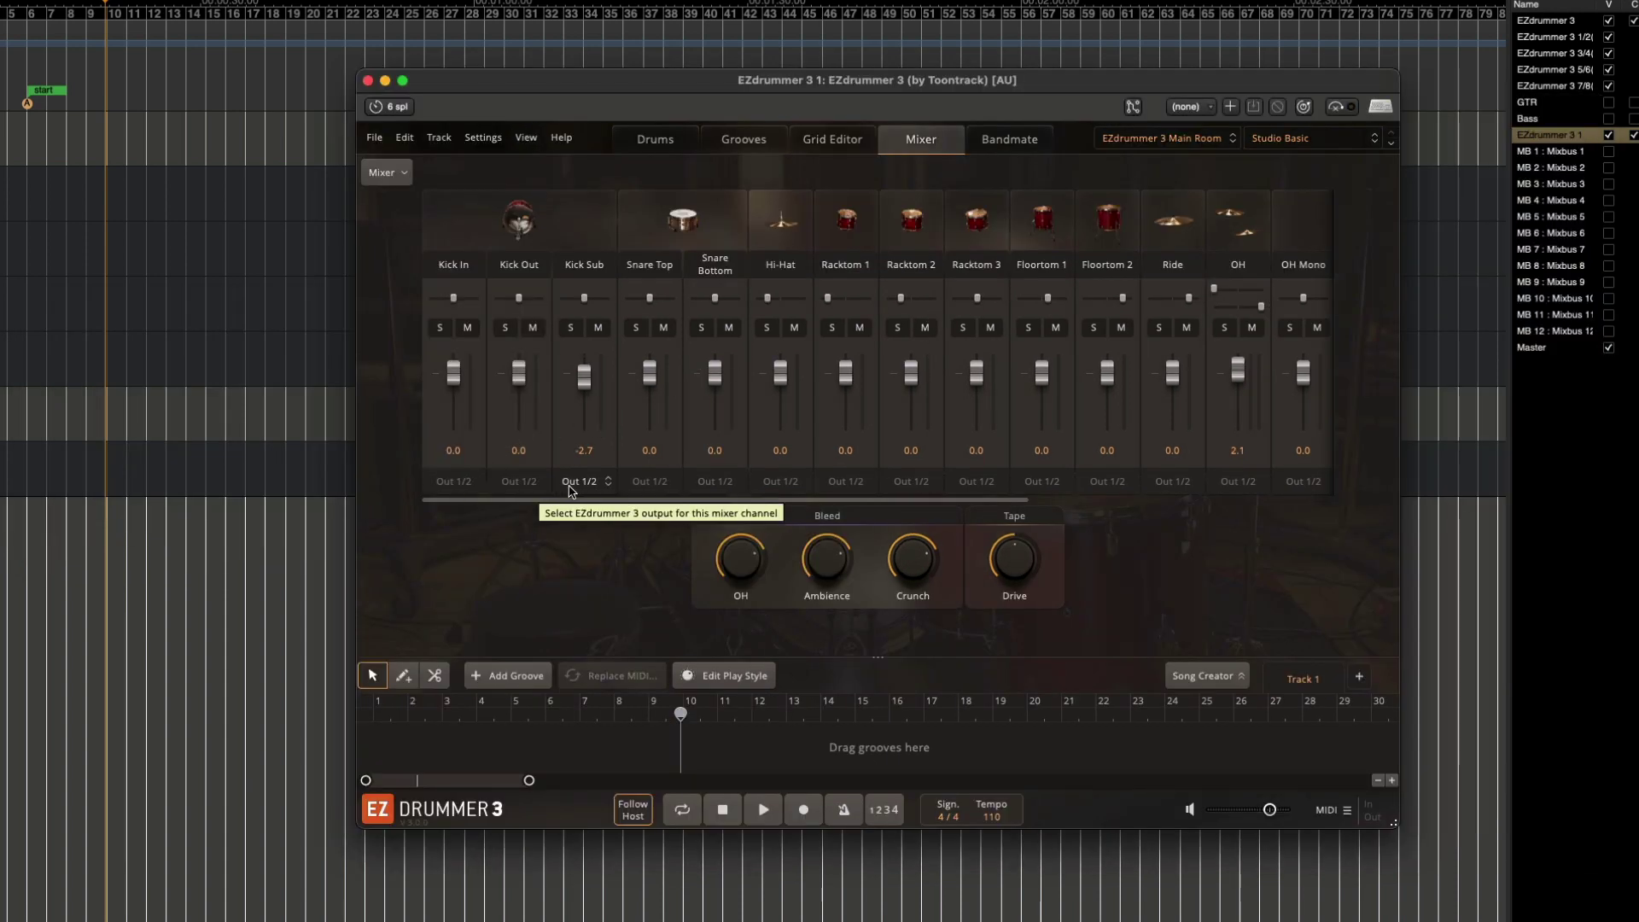
Route Snare Top and Snare Bottom to Out 3/4.
{"action": "left_click", "coordinate": [651, 482]}
{"action": "left_click", "coordinate": [663, 551]}
{"action": "left_click", "coordinate": [713, 485]}
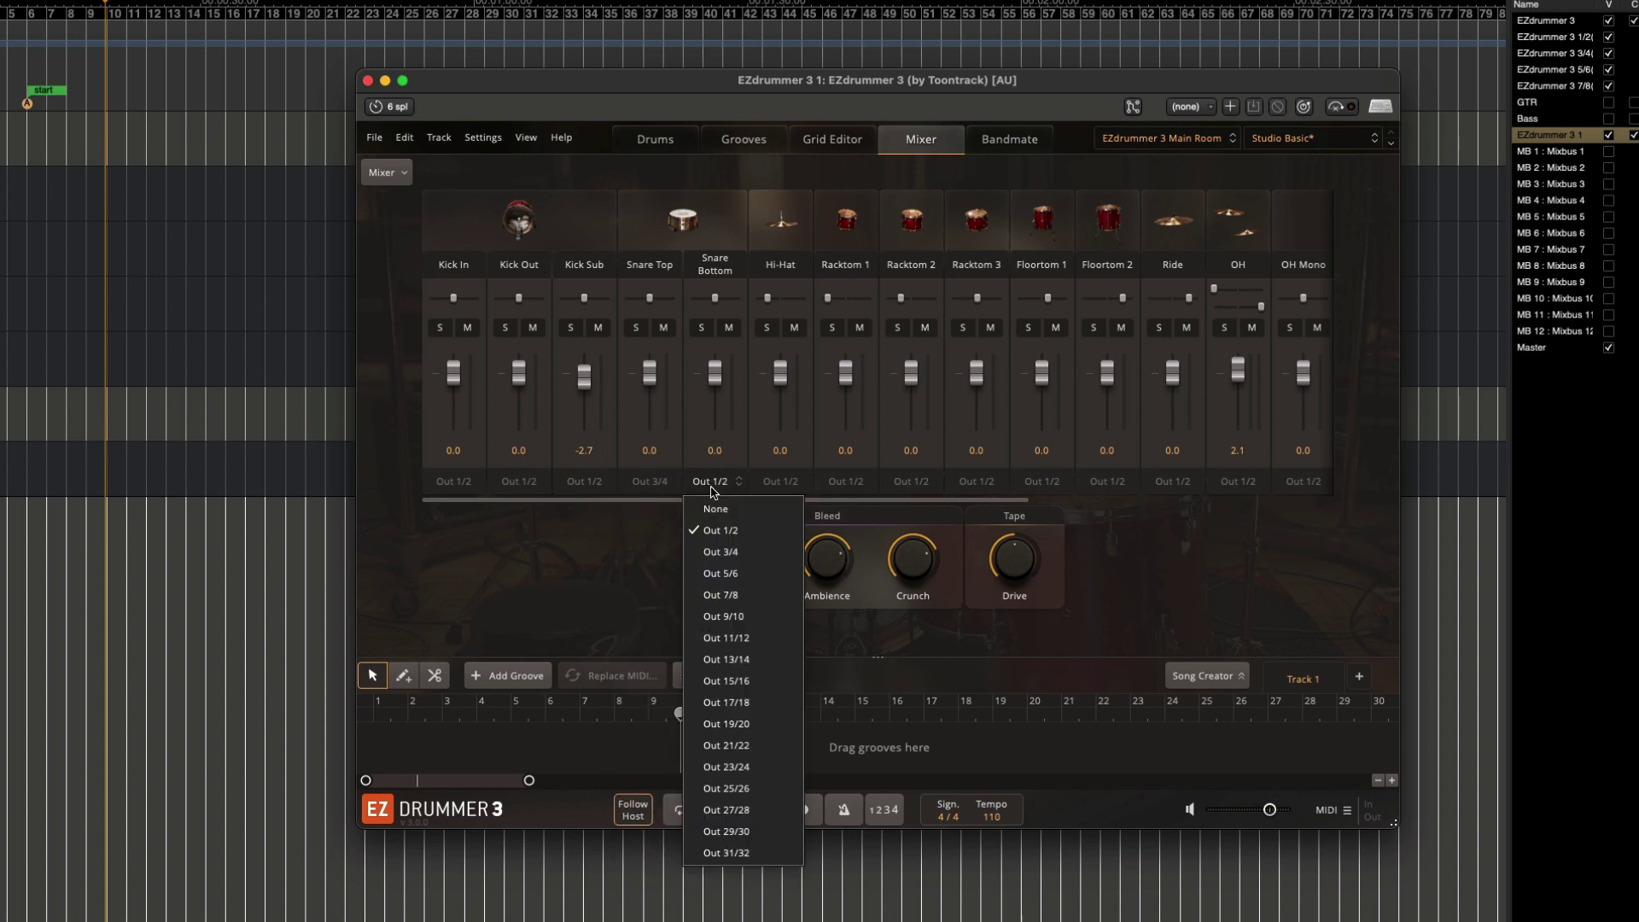
{"action": "left_click", "coordinate": [719, 551]}
Route Racktoms 1-3 and Floortoms 1-2 to Out 5/6, nudging Floortom 1's pan right.
{"action": "left_click", "coordinate": [848, 483]}
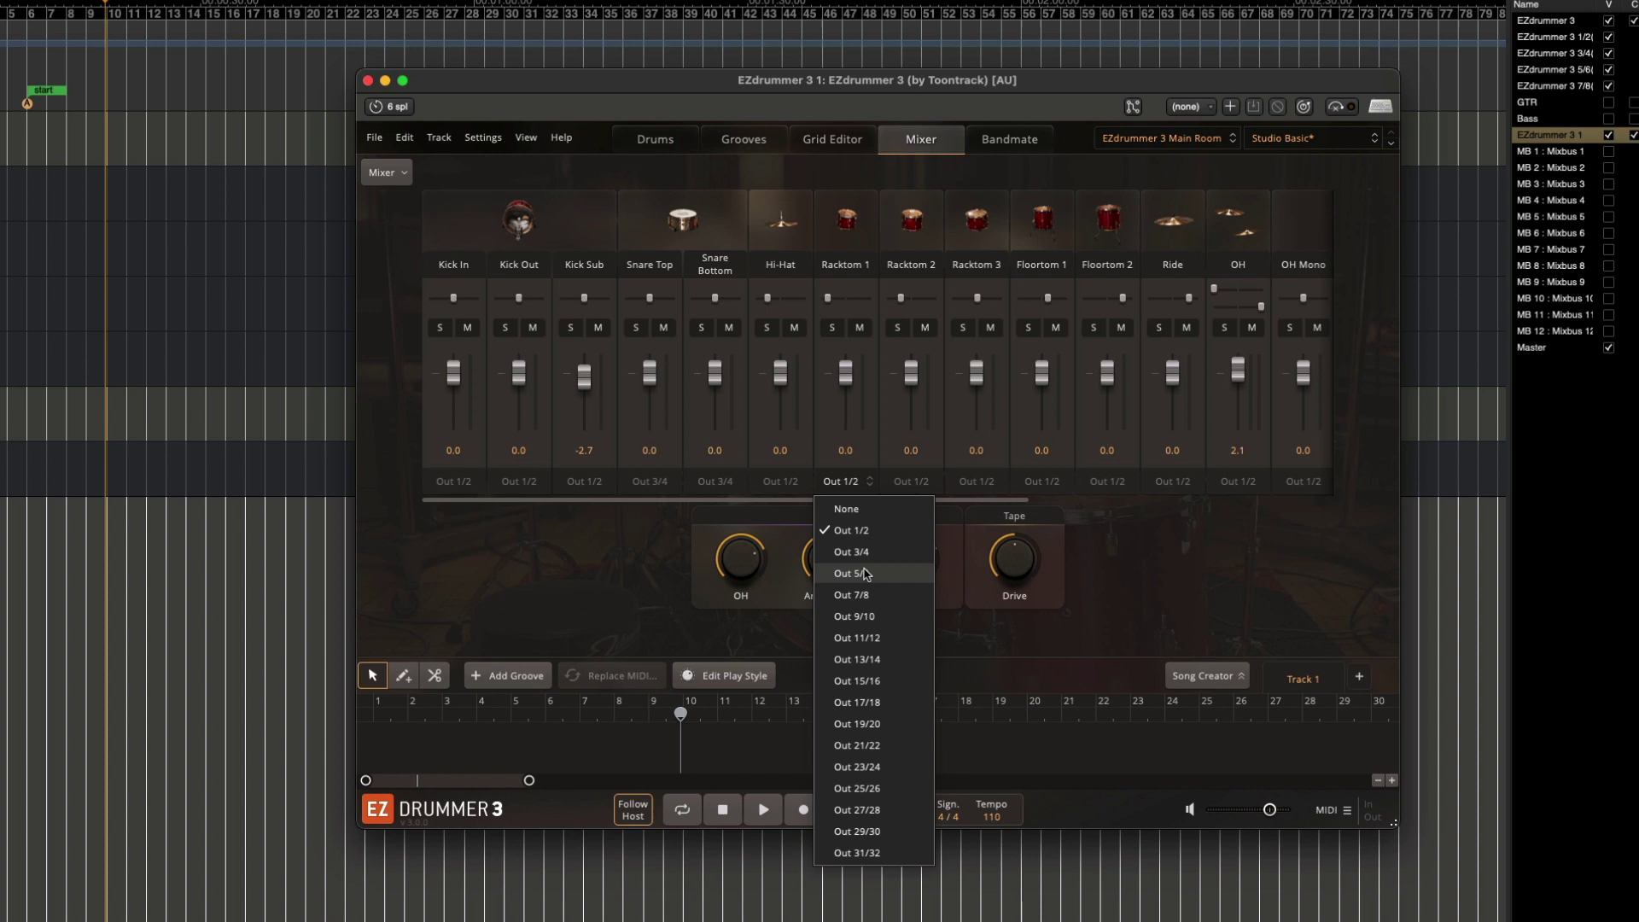
{"action": "left_click", "coordinate": [864, 574]}
{"action": "left_click", "coordinate": [912, 483]}
{"action": "left_click", "coordinate": [922, 573]}
{"action": "left_click", "coordinate": [969, 484]}
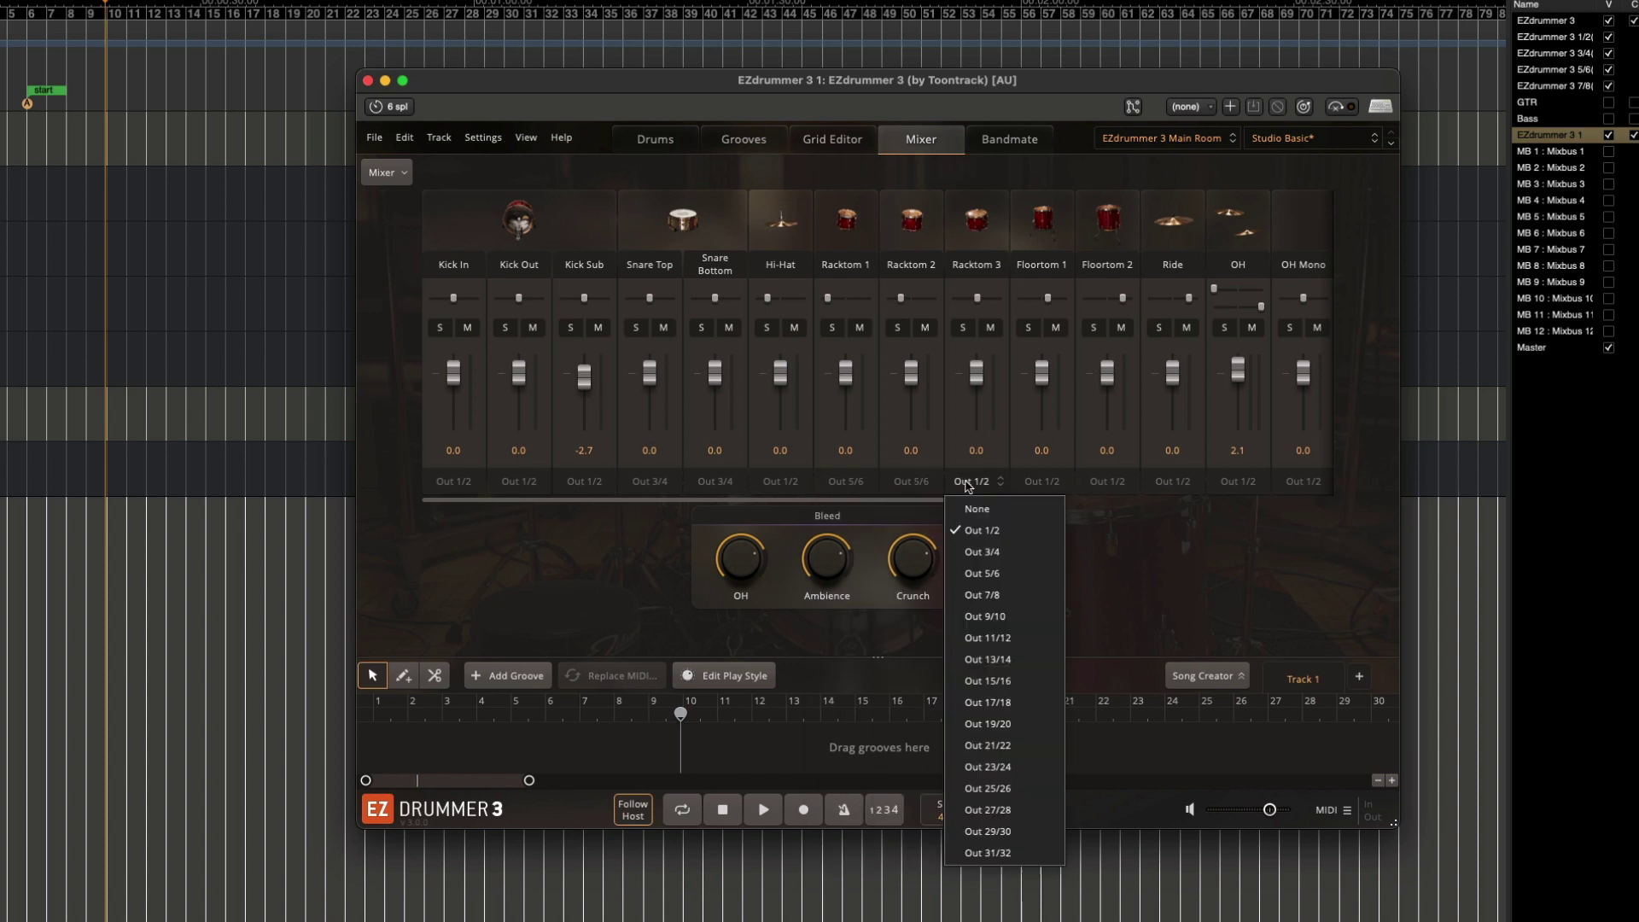
{"action": "left_click", "coordinate": [982, 573]}
{"action": "left_click", "coordinate": [1041, 483]}
{"action": "left_click", "coordinate": [1048, 573]}
{"action": "left_click", "coordinate": [1103, 483]}
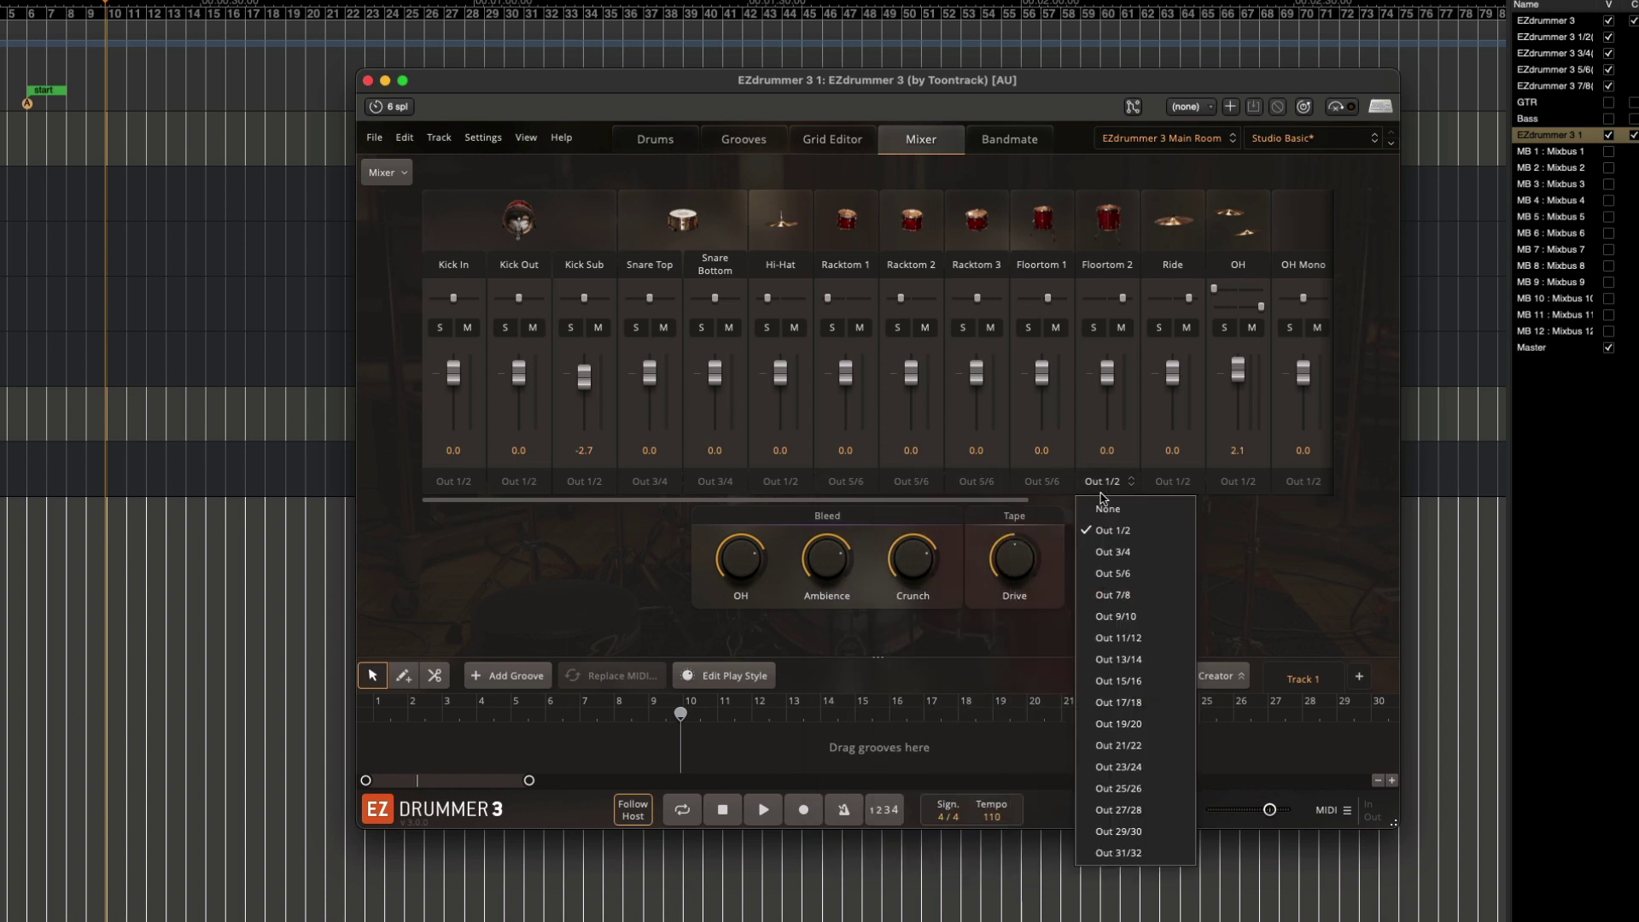
{"action": "left_click", "coordinate": [1112, 573]}
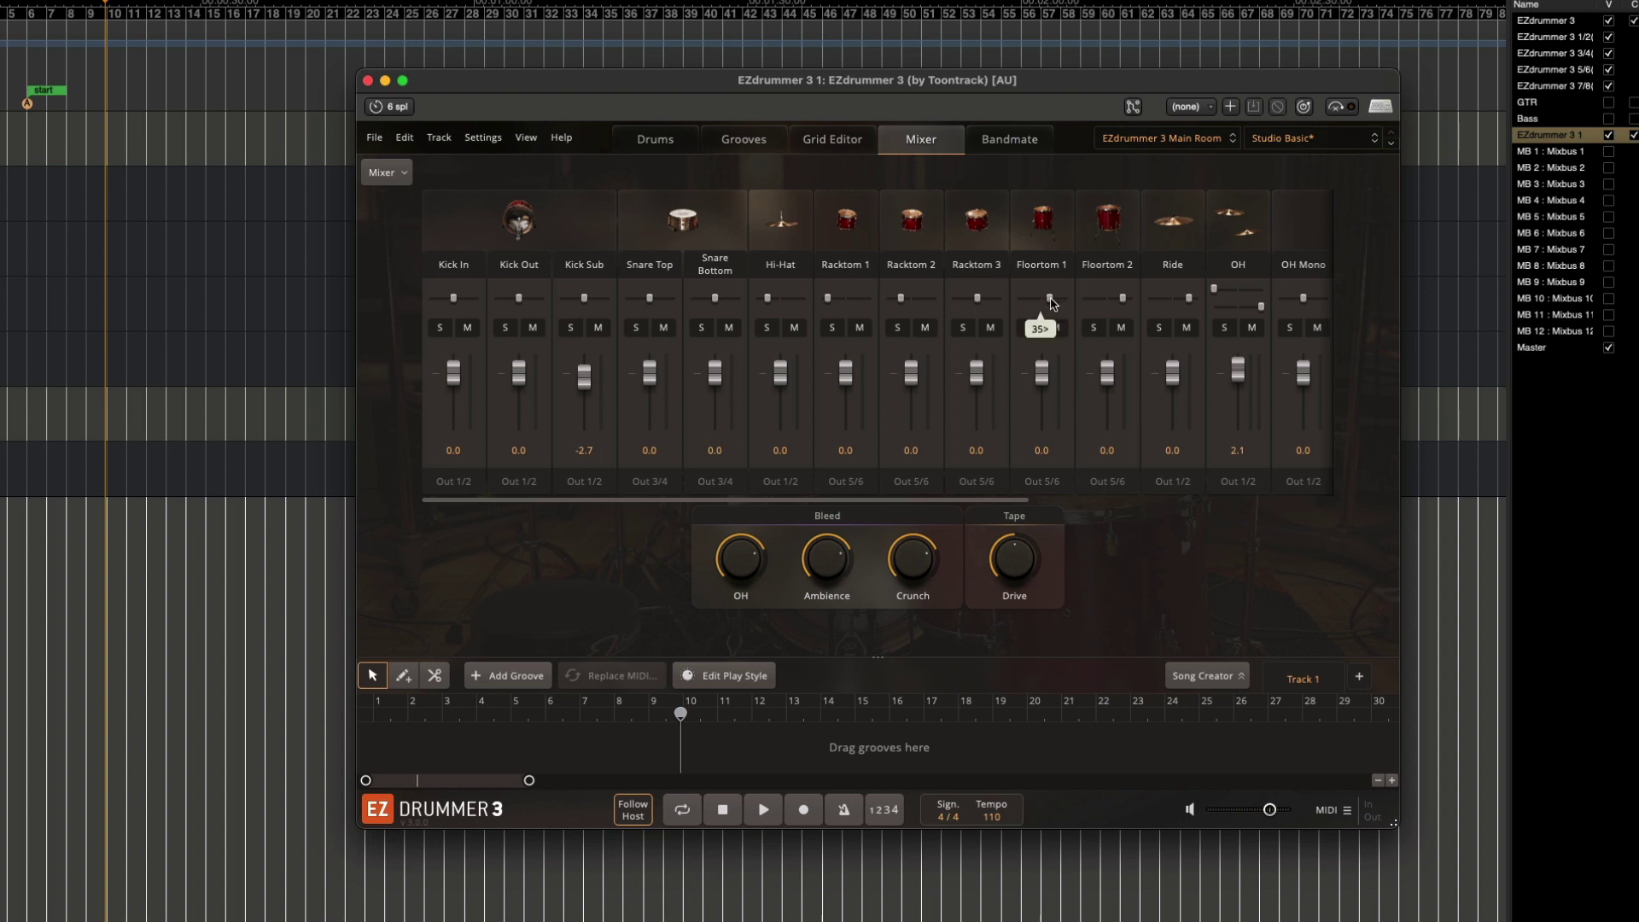
{"action": "left_click_drag", "start_coordinate": [1051, 303], "coordinate": [1055, 303]}
{"action": "left_click", "coordinate": [1125, 301]}
Route Ride, OH, Hi-Hat and OH Mono to Out 7/8.
{"action": "left_click", "coordinate": [1172, 482]}
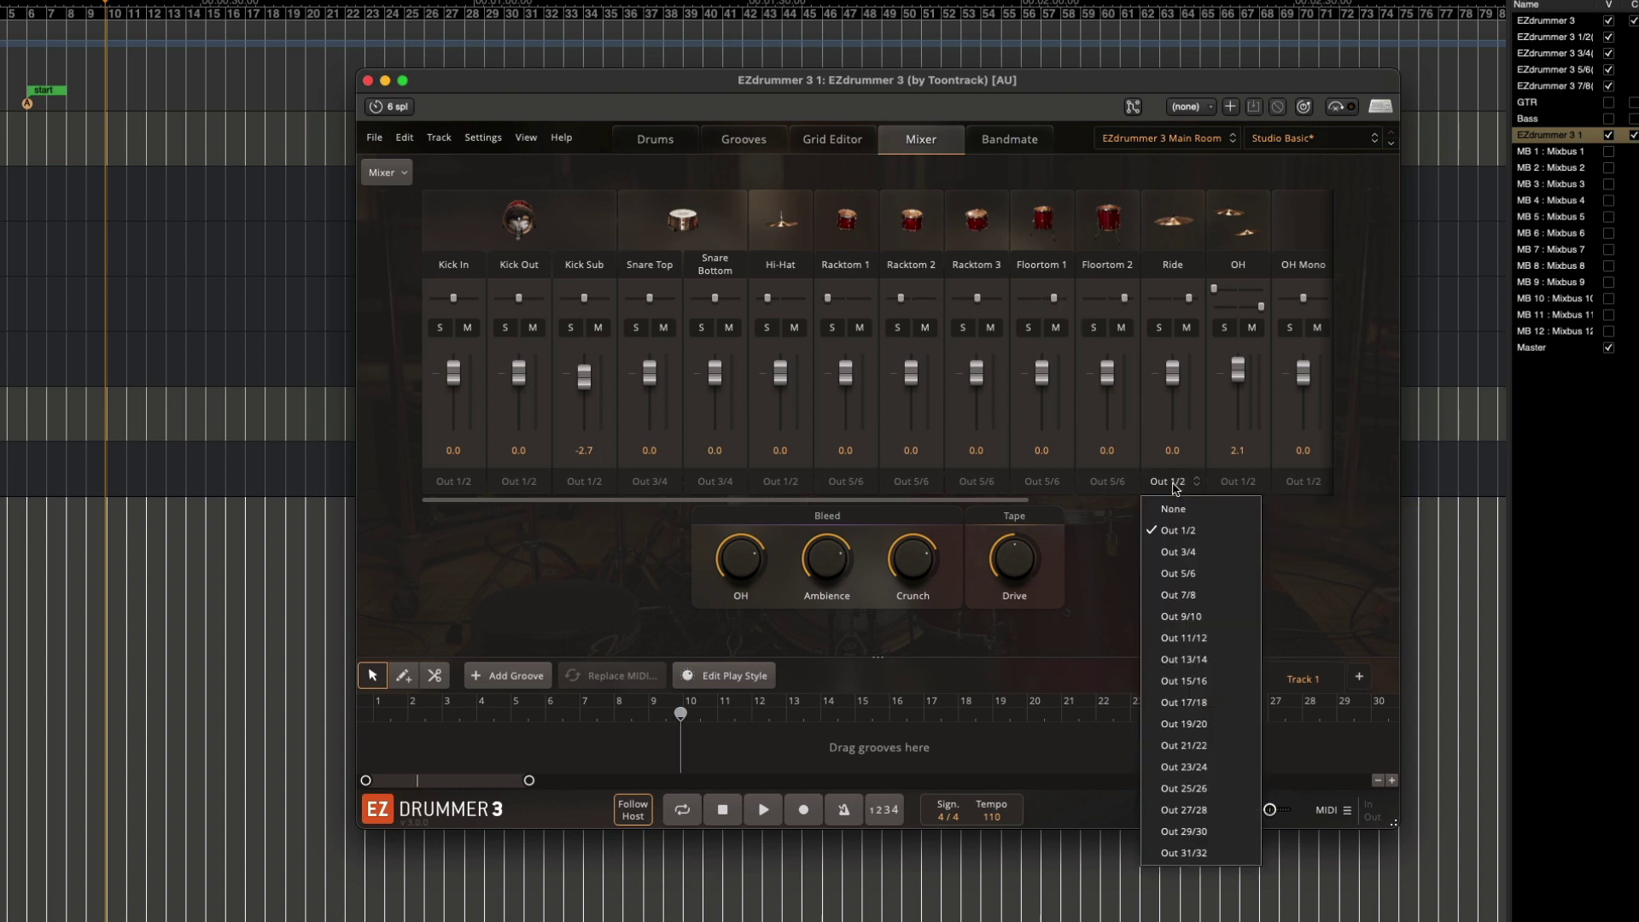
{"action": "left_click", "coordinate": [1188, 598]}
{"action": "left_click", "coordinate": [1238, 483]}
{"action": "left_click", "coordinate": [1243, 599]}
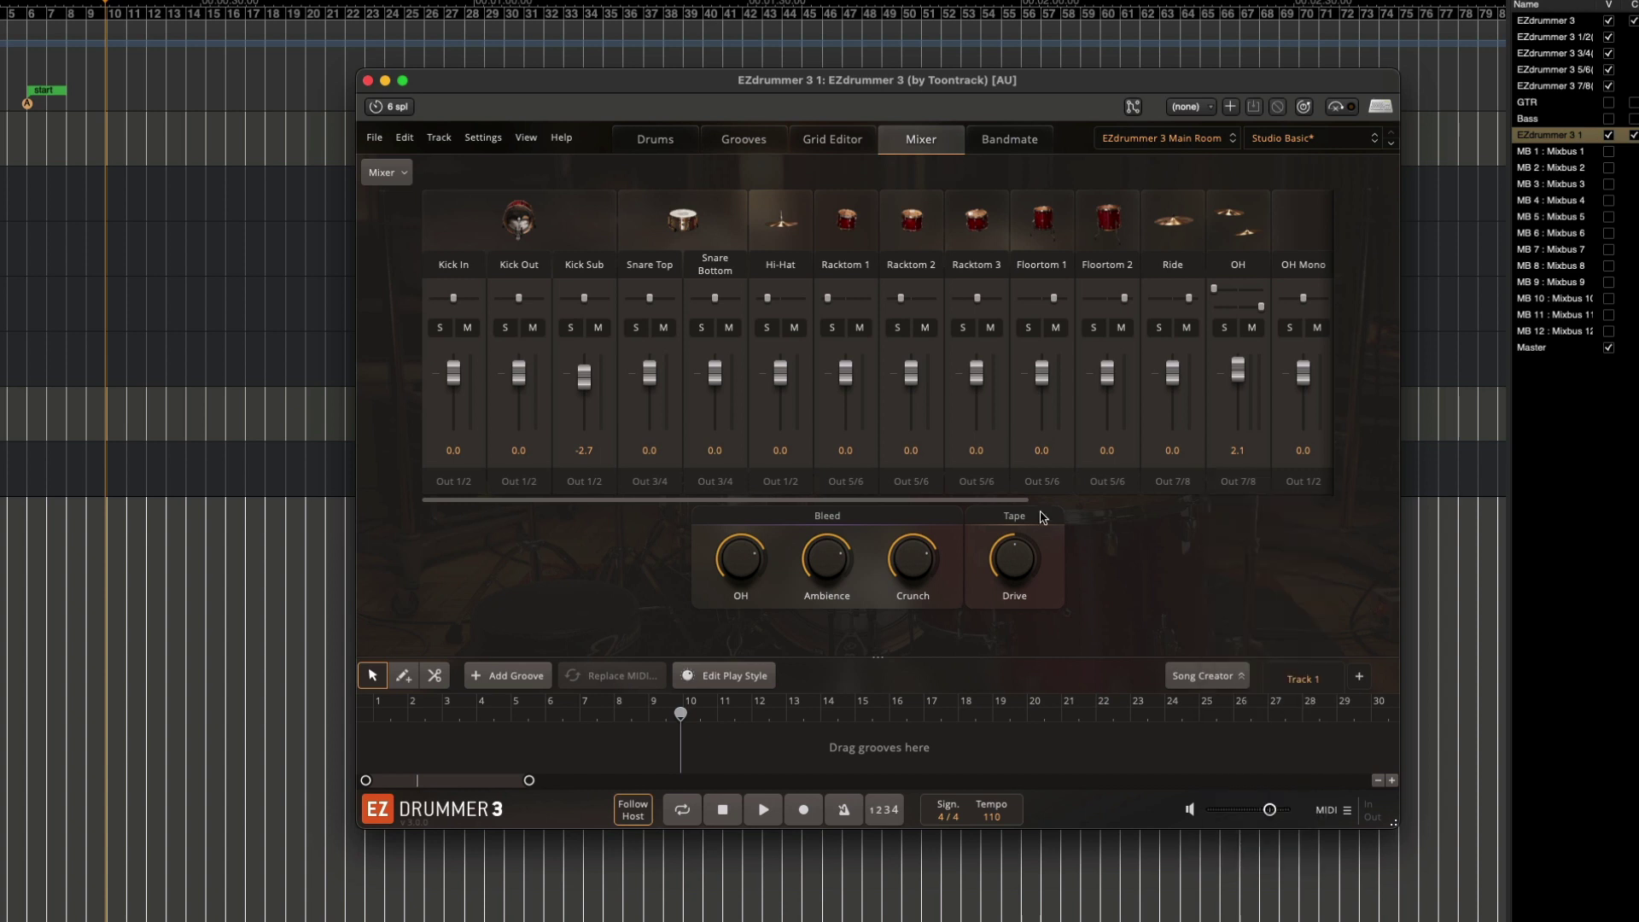
{"action": "left_click", "coordinate": [780, 481]}
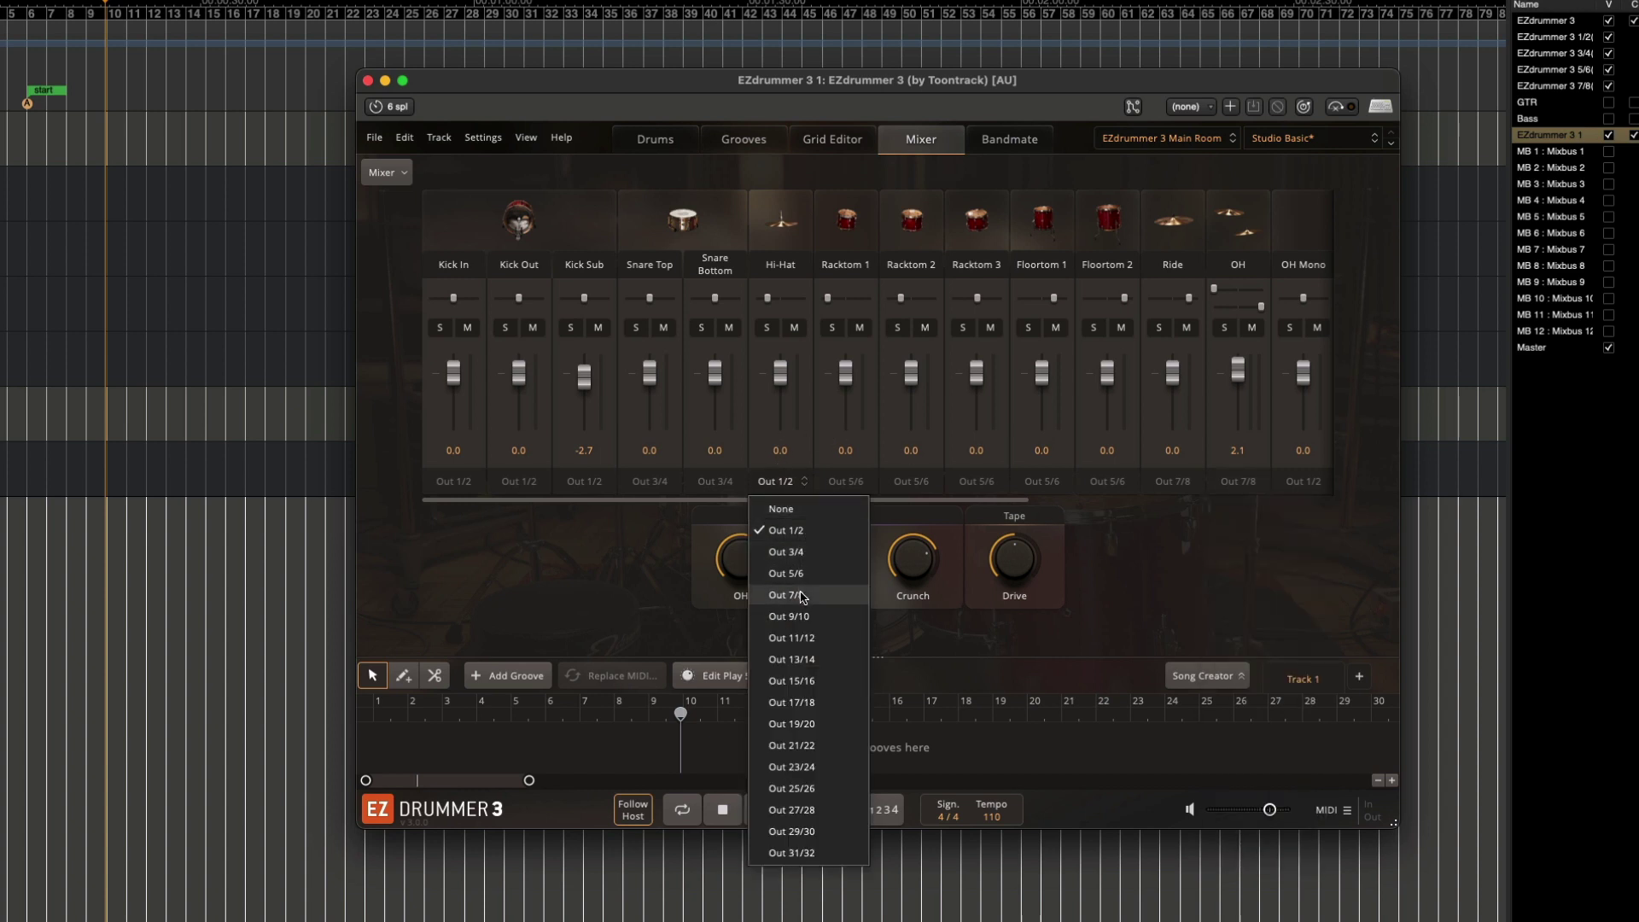
{"action": "left_click", "coordinate": [802, 599]}
{"action": "left_click_drag", "start_coordinate": [884, 501], "coordinate": [1082, 501]}
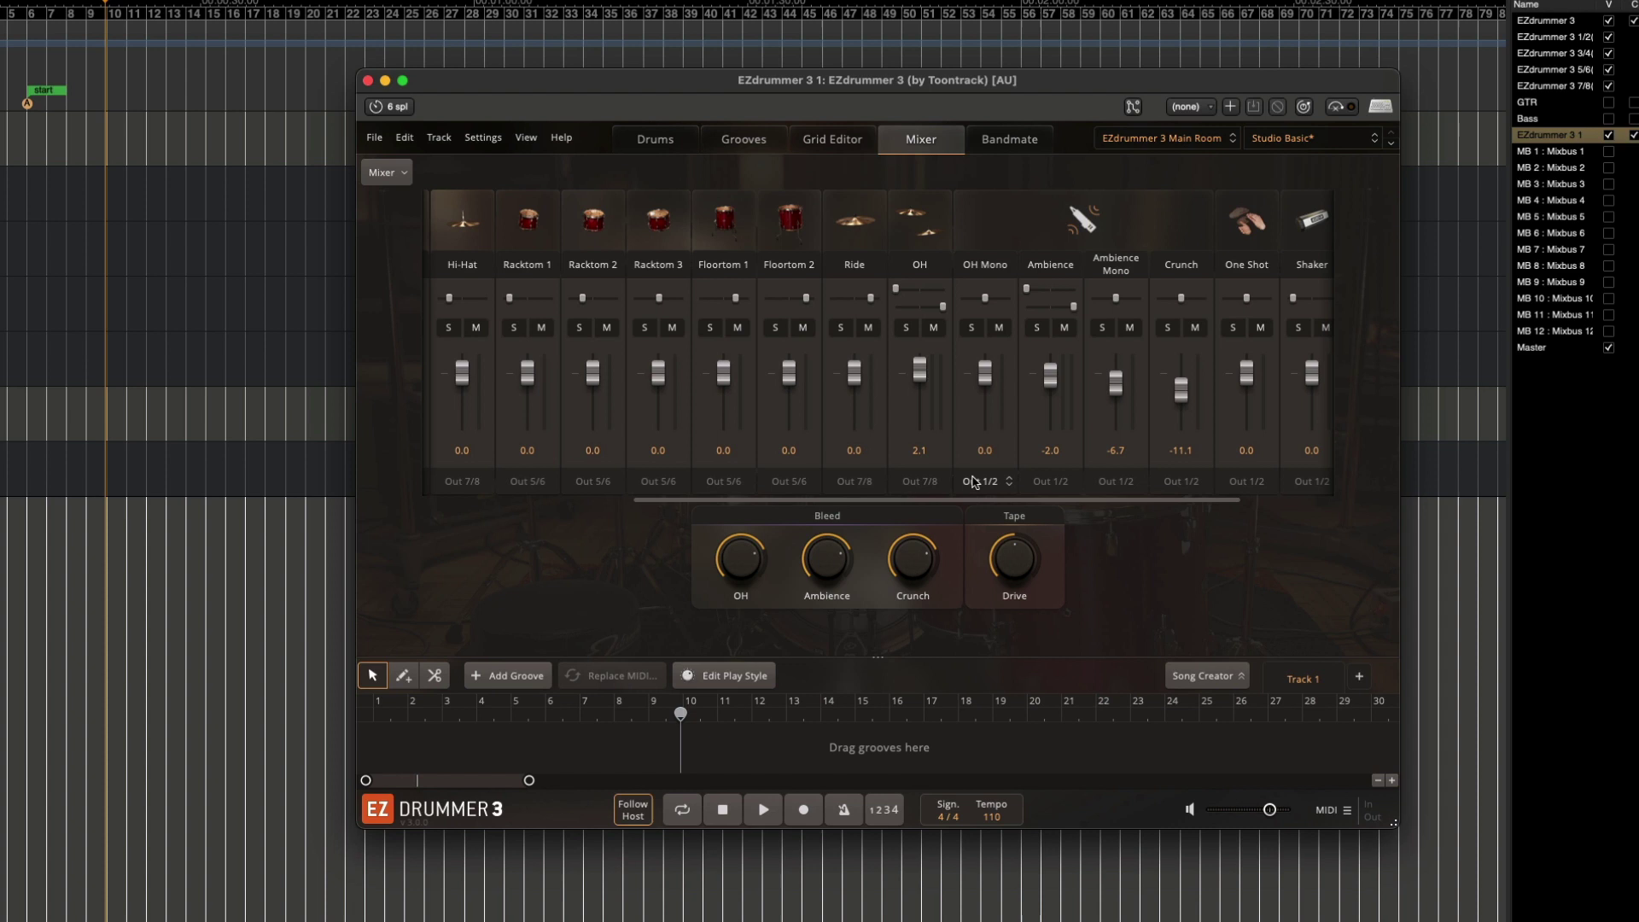
{"action": "left_click", "coordinate": [977, 483]}
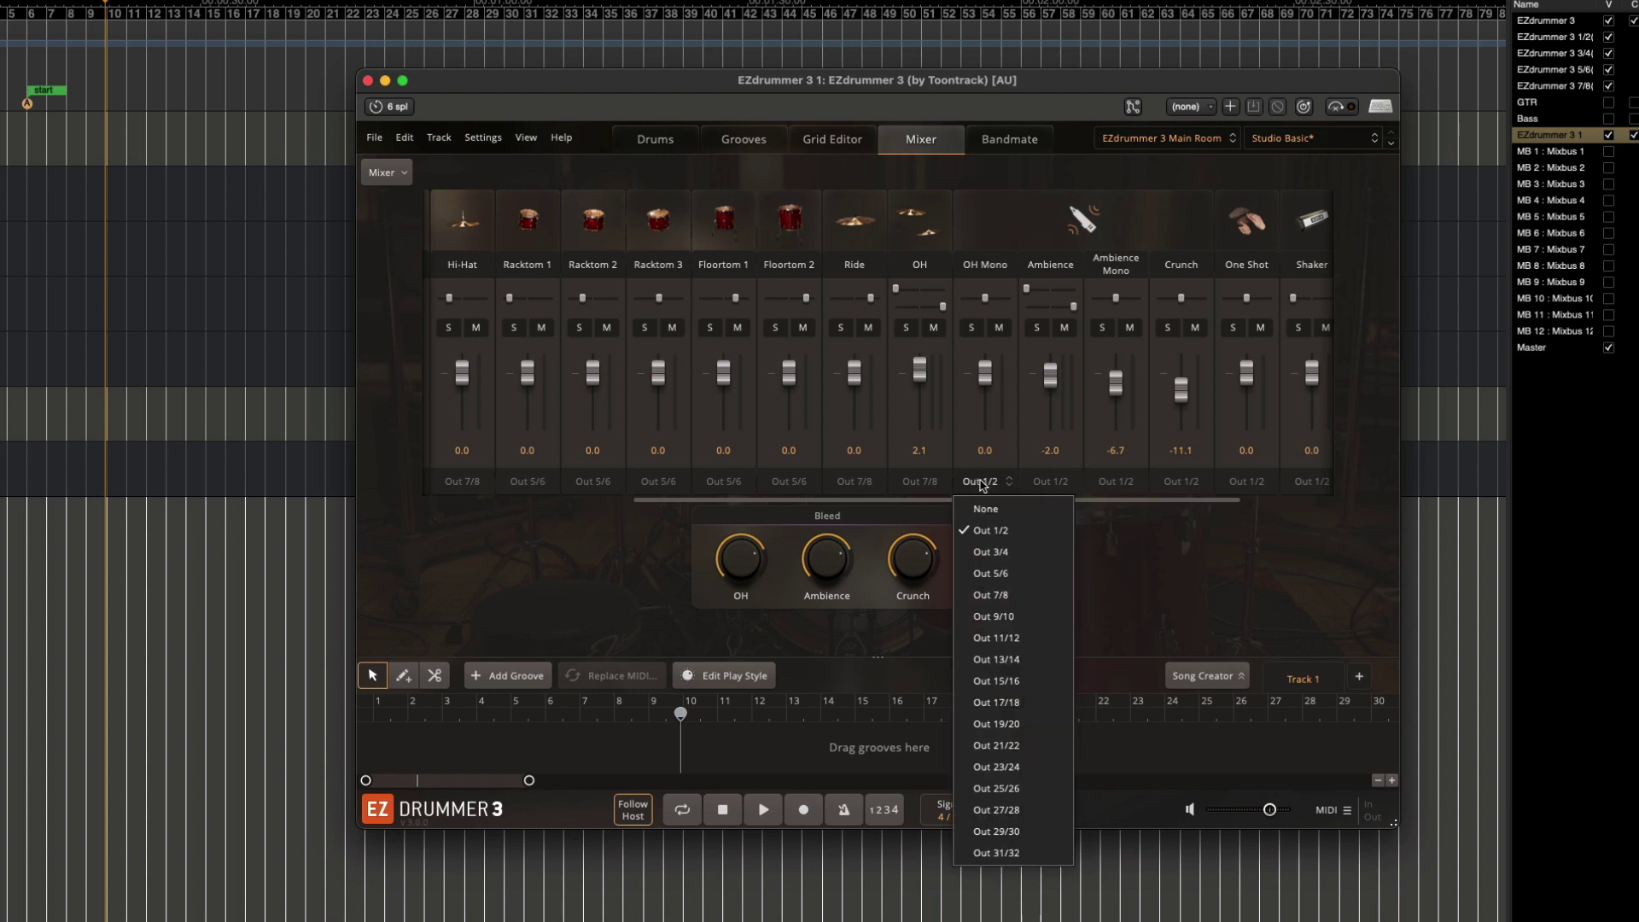
{"action": "left_click", "coordinate": [1015, 598]}
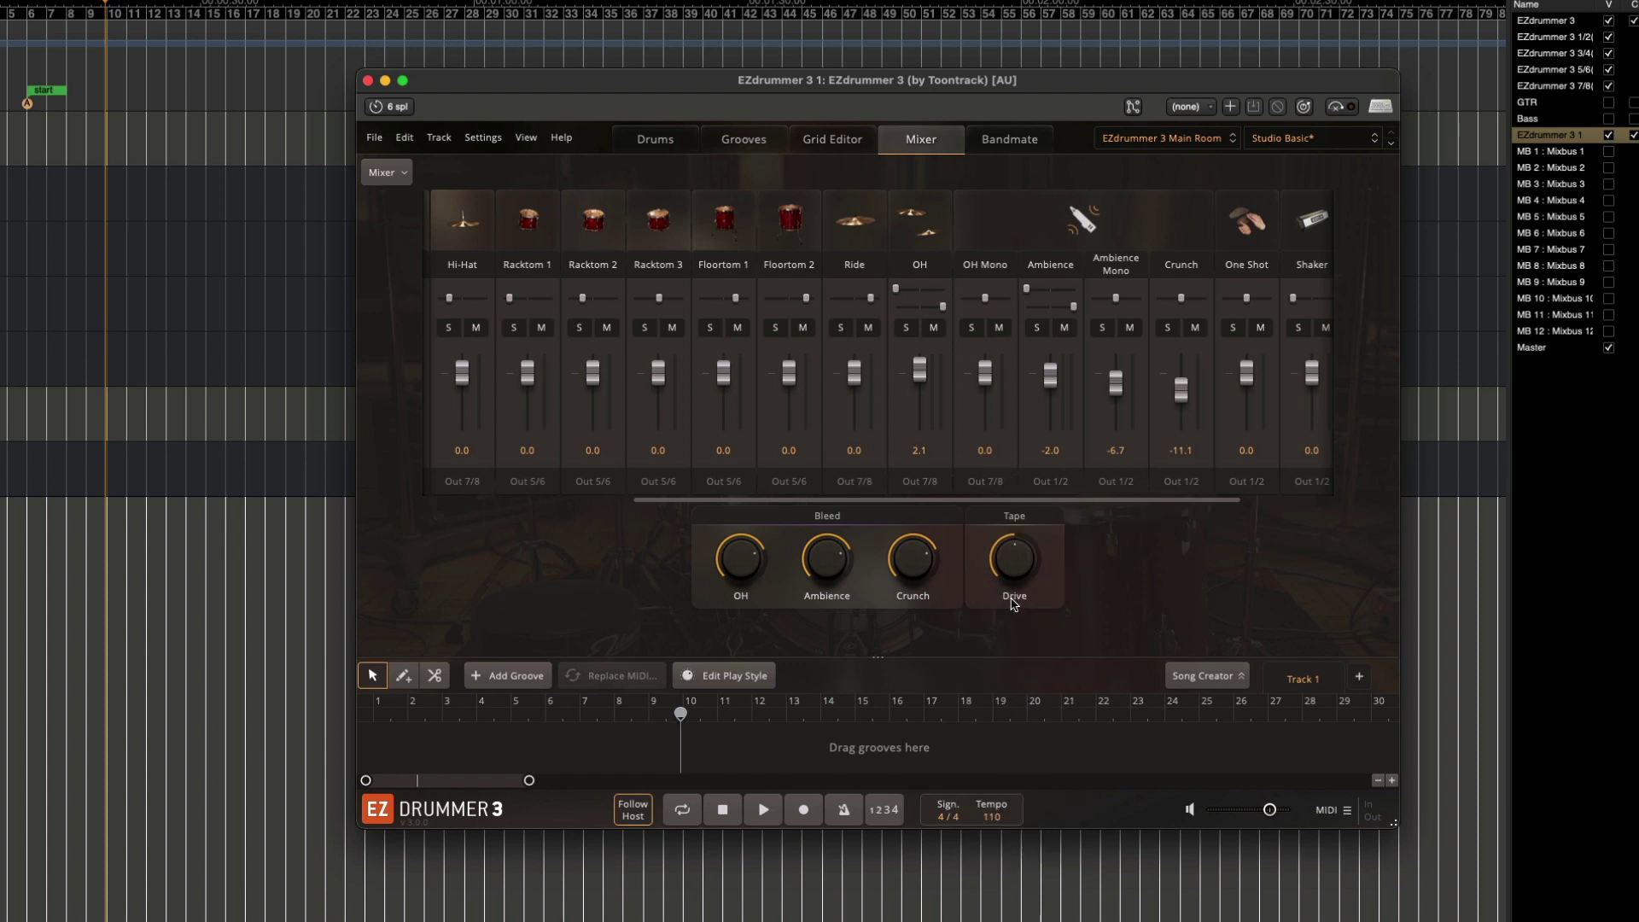
Route Ambience and Ambience Mono to Out 9/10.
{"action": "left_click", "coordinate": [1047, 481]}
{"action": "left_click", "coordinate": [1070, 625]}
{"action": "left_click", "coordinate": [1115, 481]}
{"action": "left_click", "coordinate": [1138, 625]}
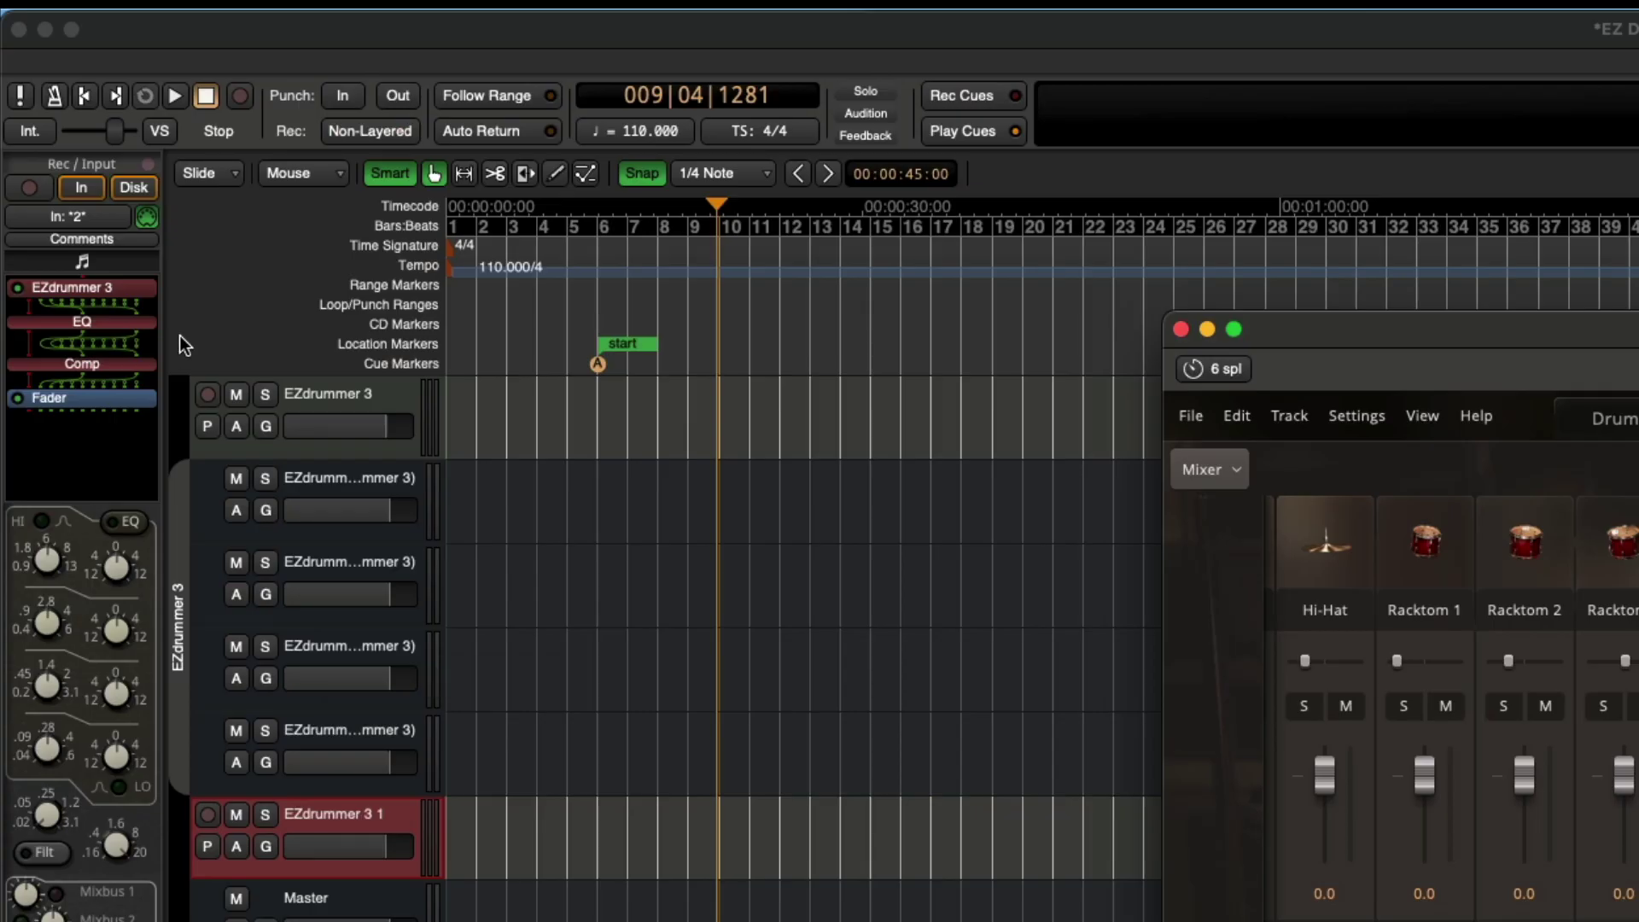
Apply Fan out to Tracks on the EZdrummer 3 1 strip, creating five grouped EZ Drummer tracks.
{"action": "right_click", "coordinate": [89, 163]}
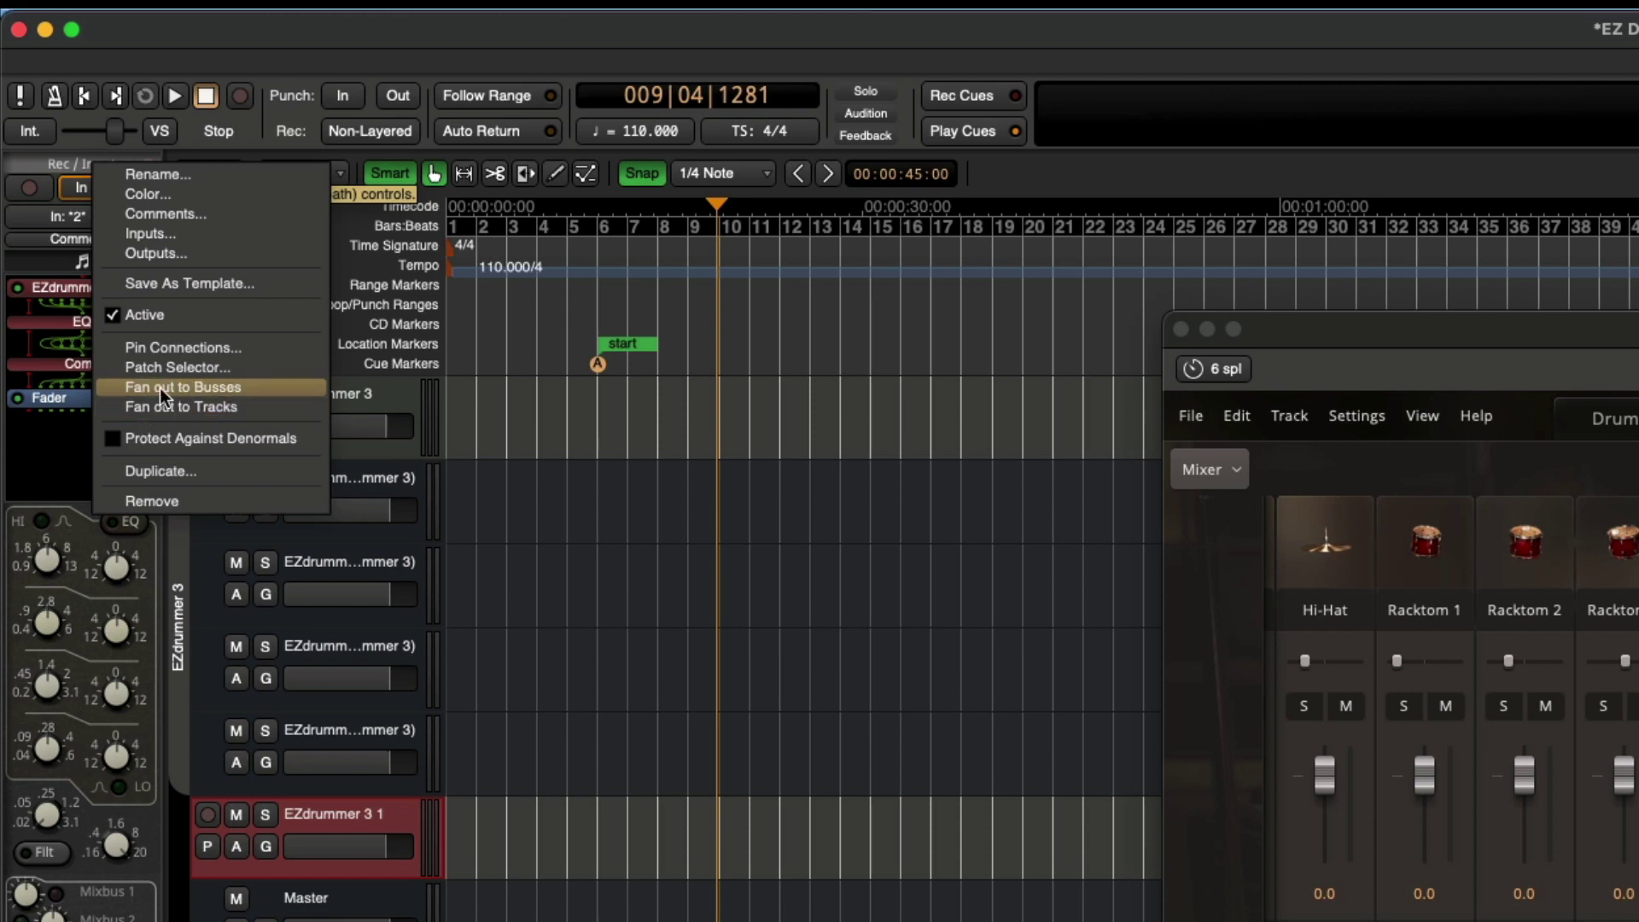
{"action": "left_click", "coordinate": [260, 409]}
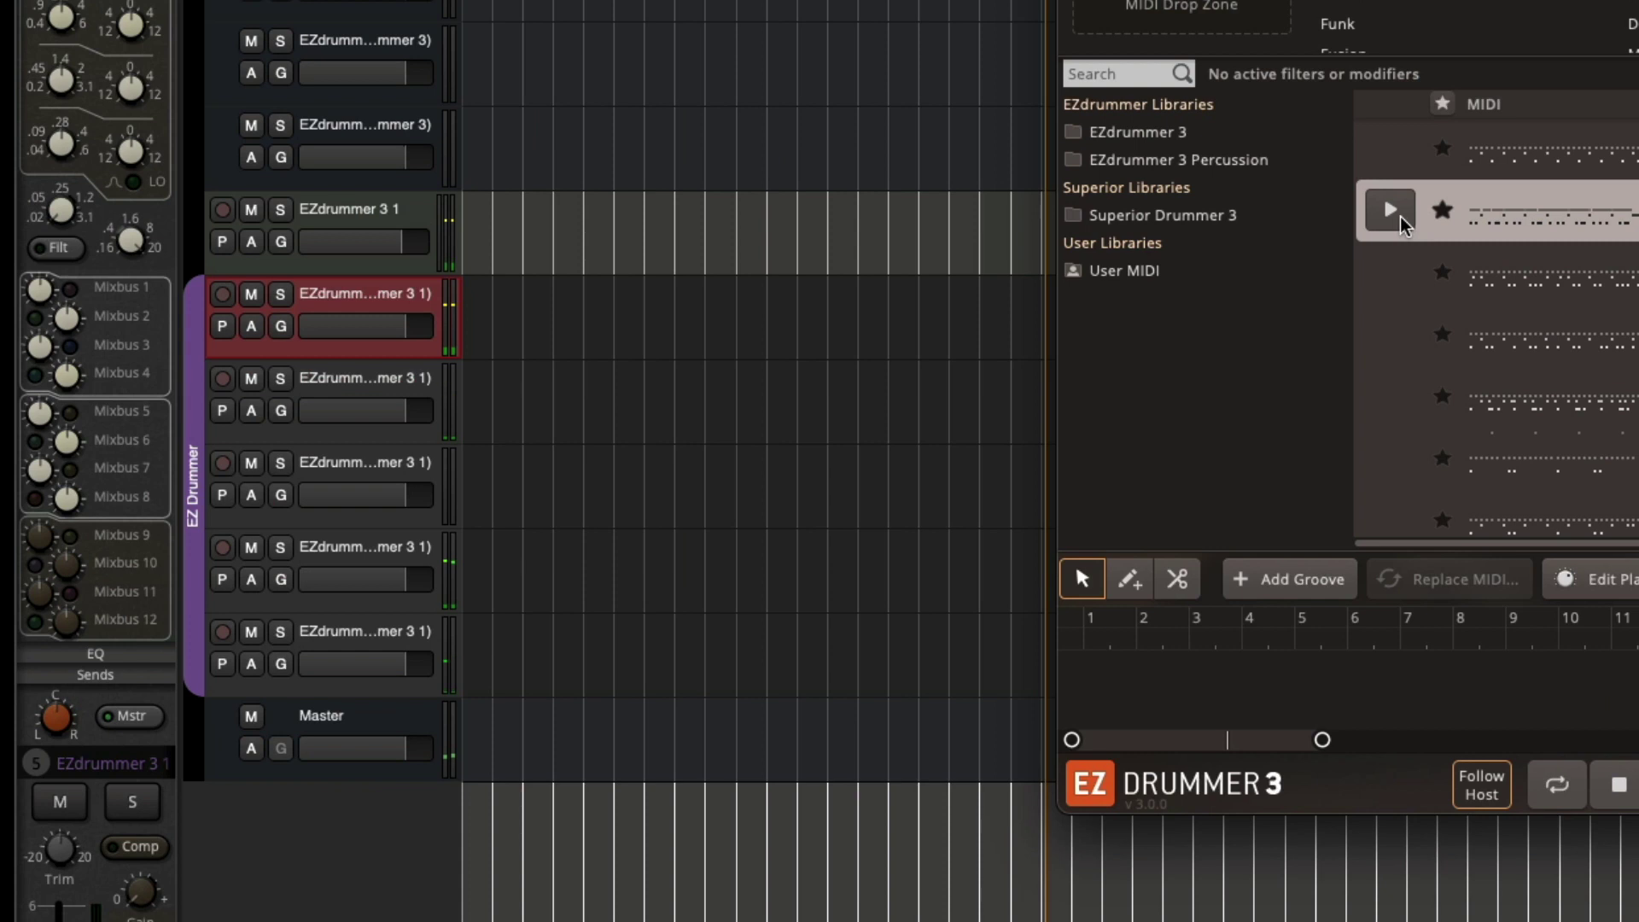
Preview the Funky Dance groove in EZdrummer's Grooves browser.
{"action": "left_click", "coordinate": [1401, 224]}
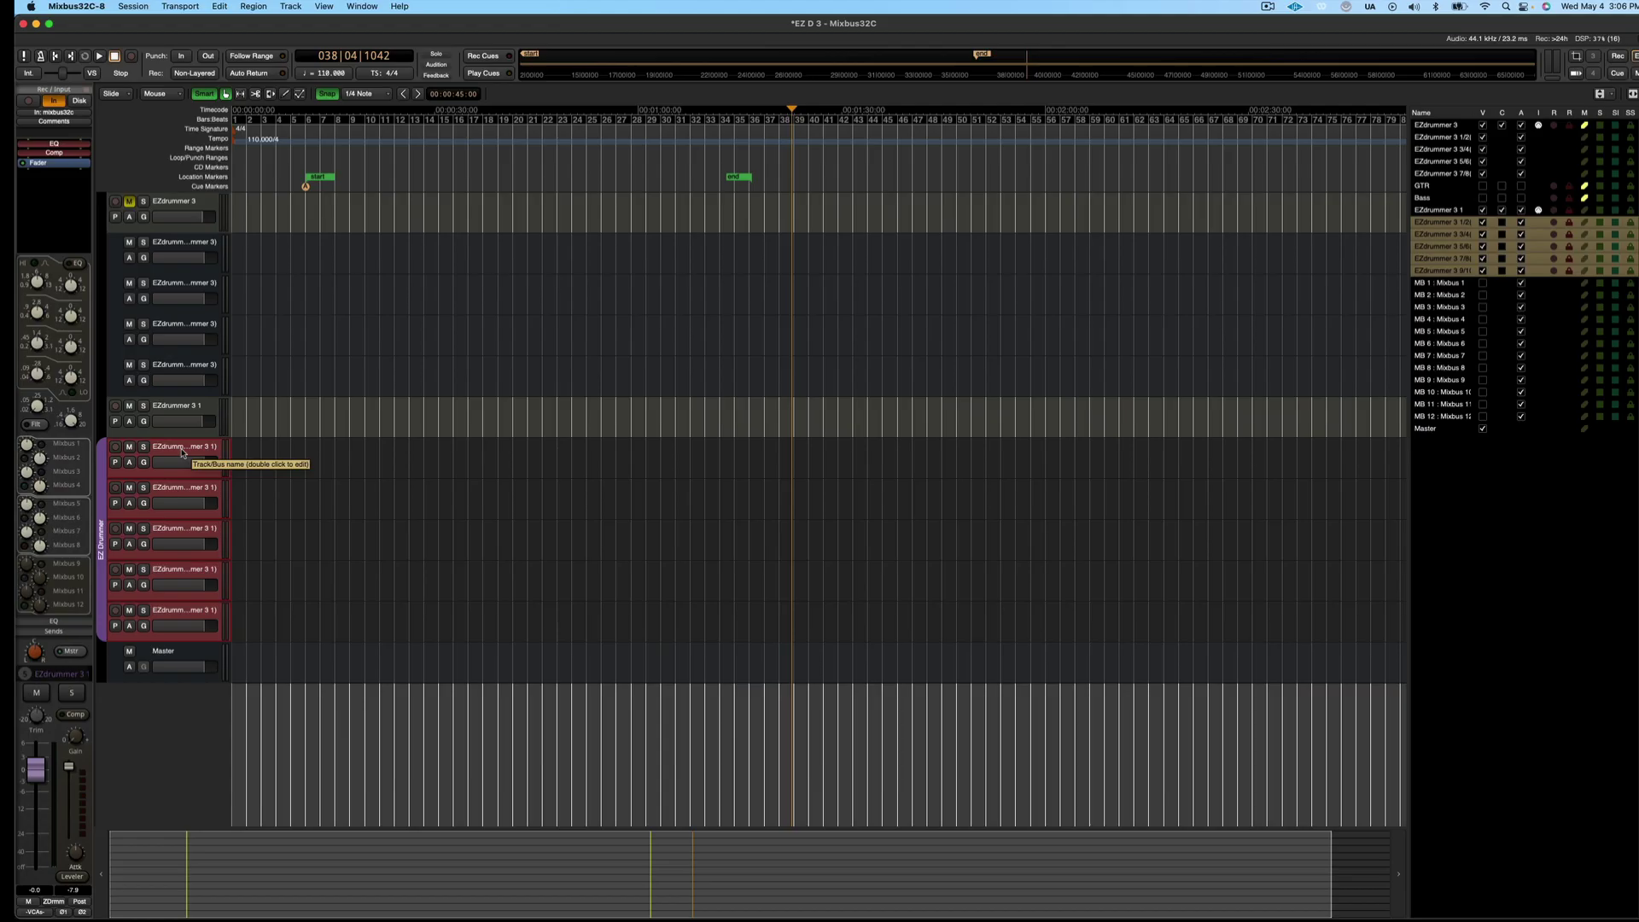
Record-arm the five EZ Drummer group tracks and return the playhead to the start.
{"action": "left_click", "coordinate": [114, 447]}
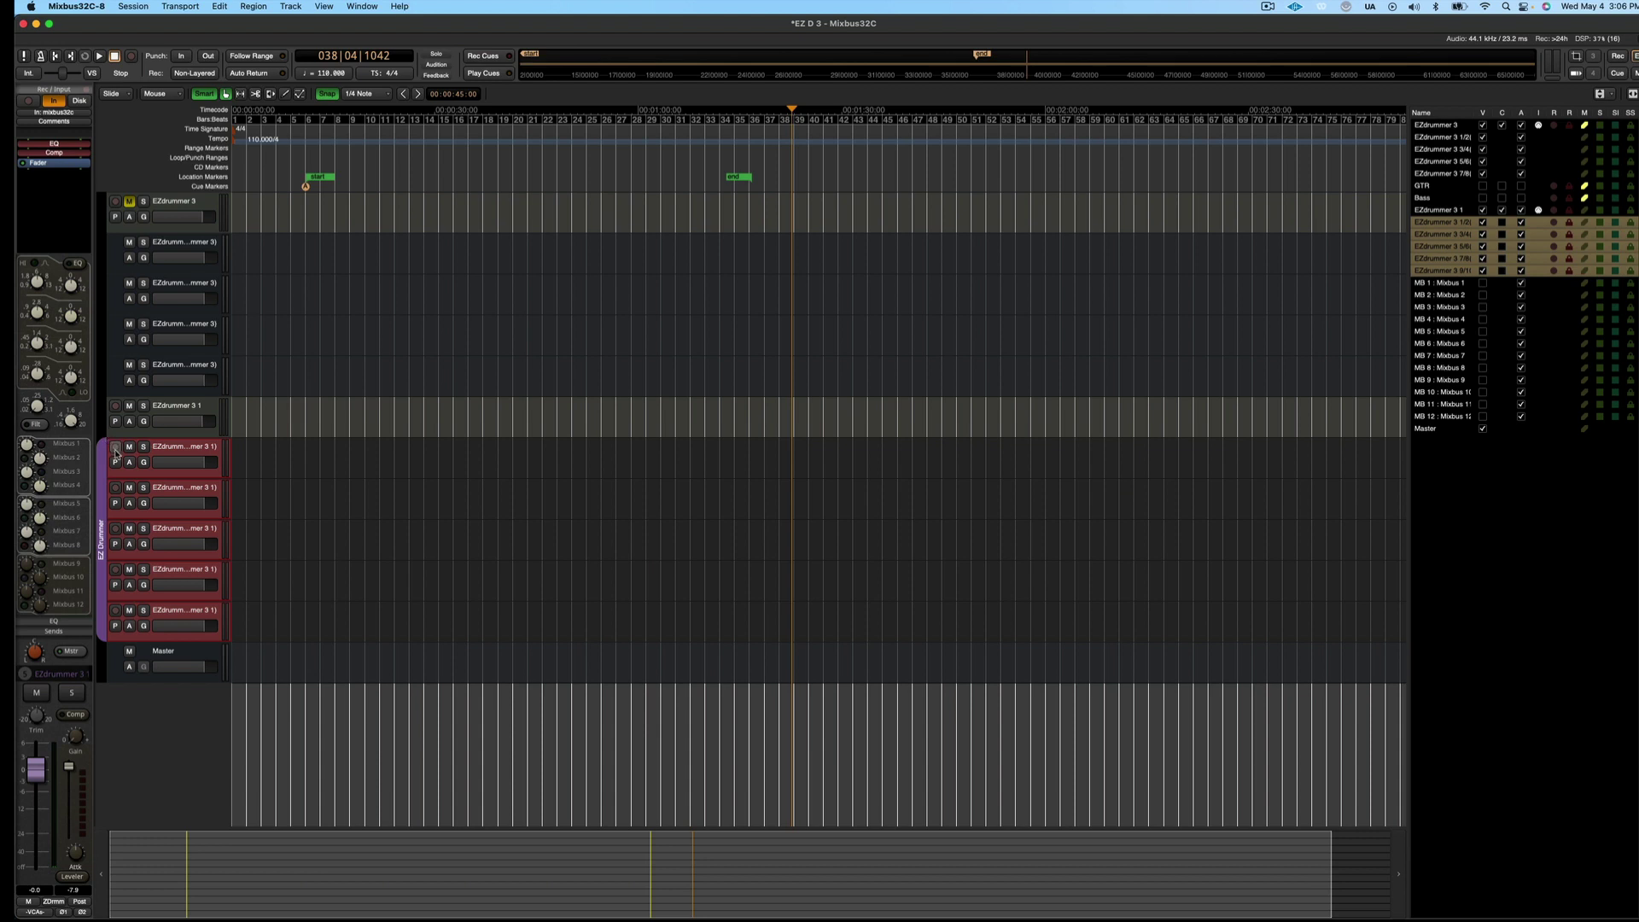
{"action": "key", "text": "Home"}
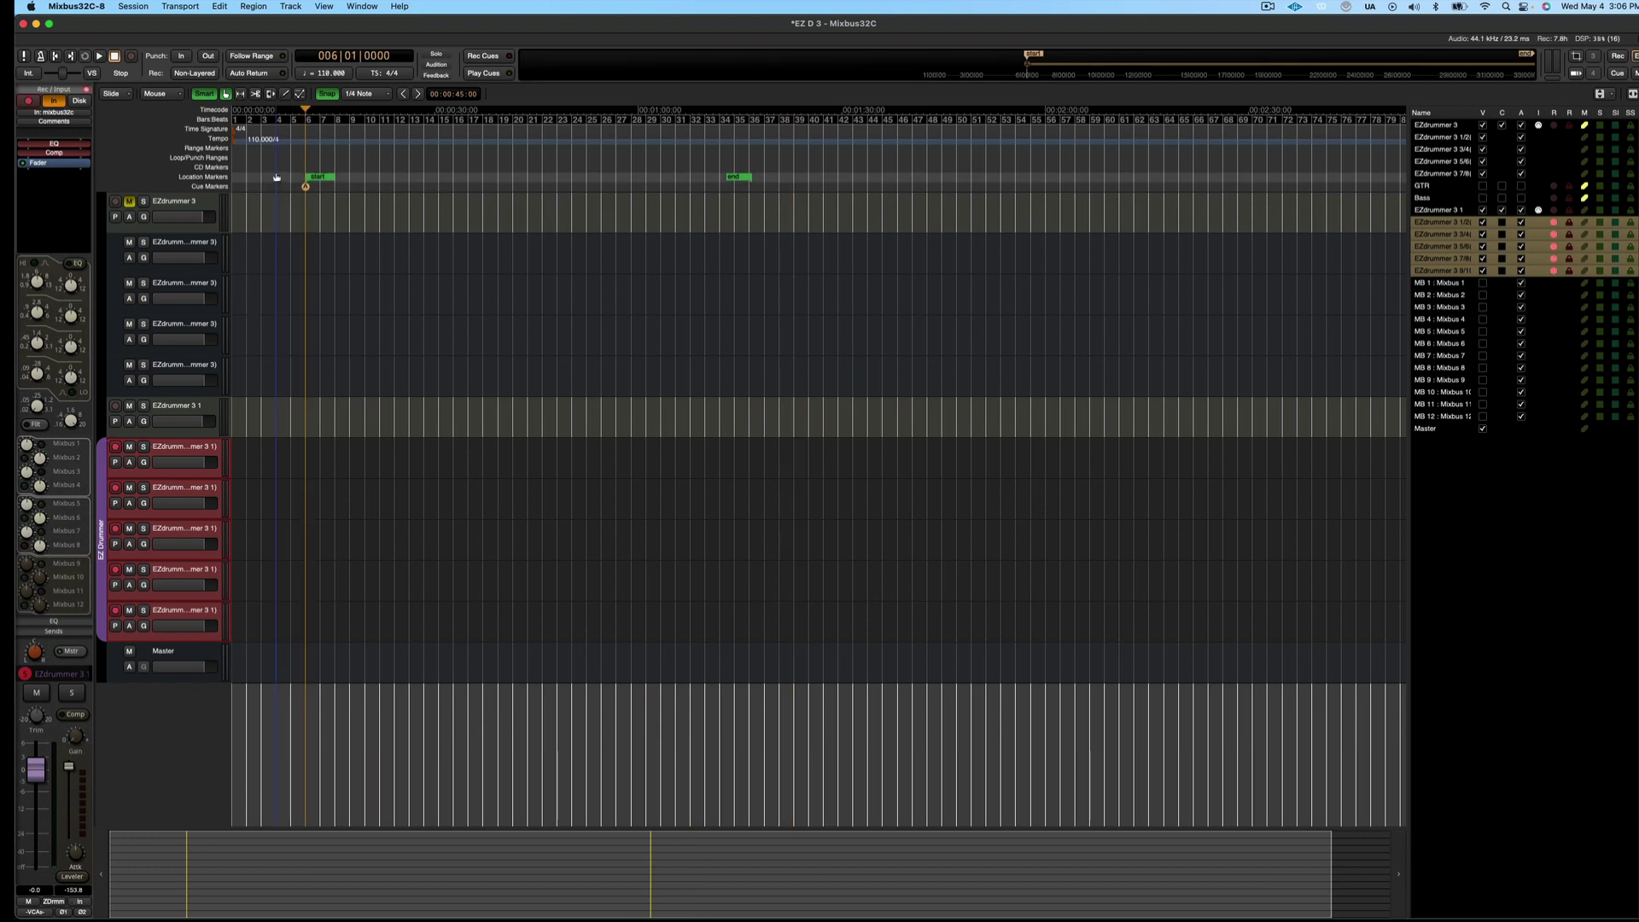